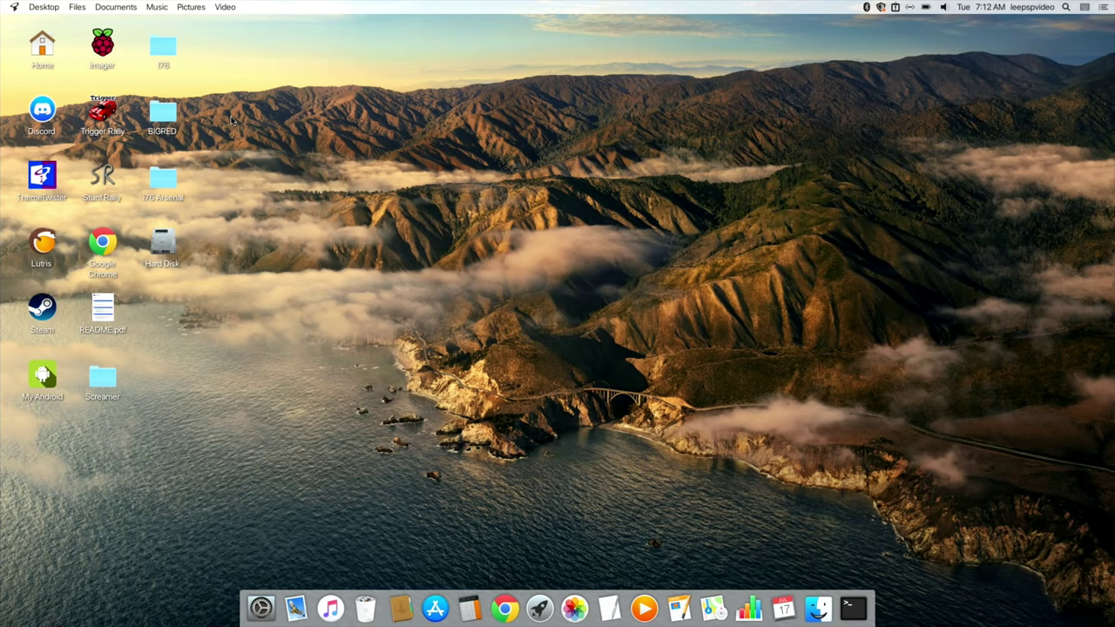
- Launch Wine Desktop from the Games section of the Twister menu
{"action": "left_click", "coordinate": [14, 8]}
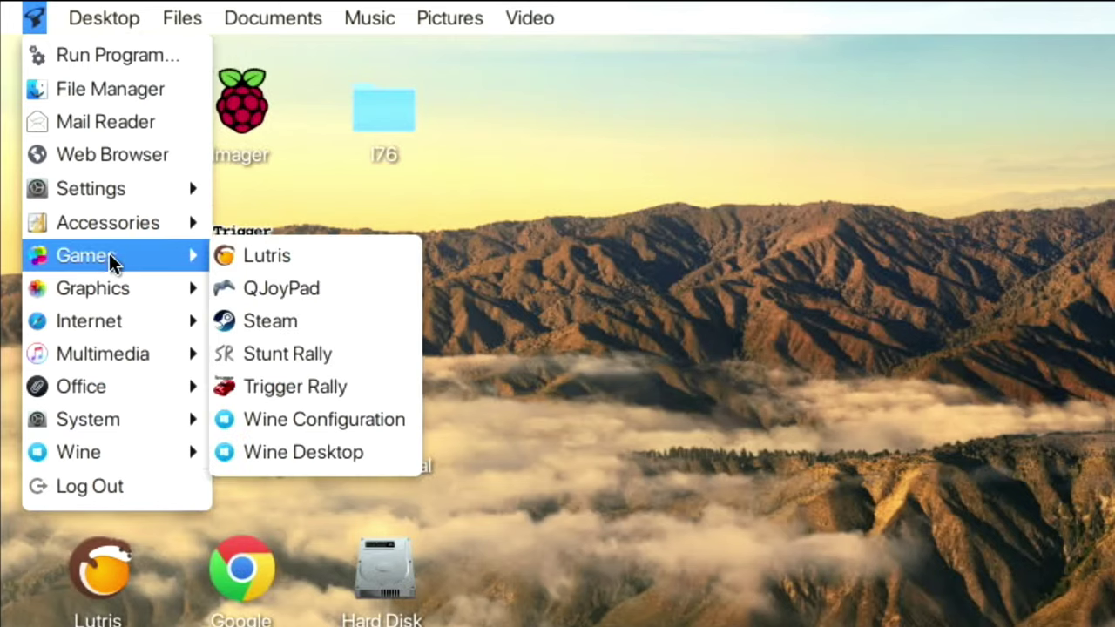
{"action": "mouse_move", "coordinate": [113, 255]}
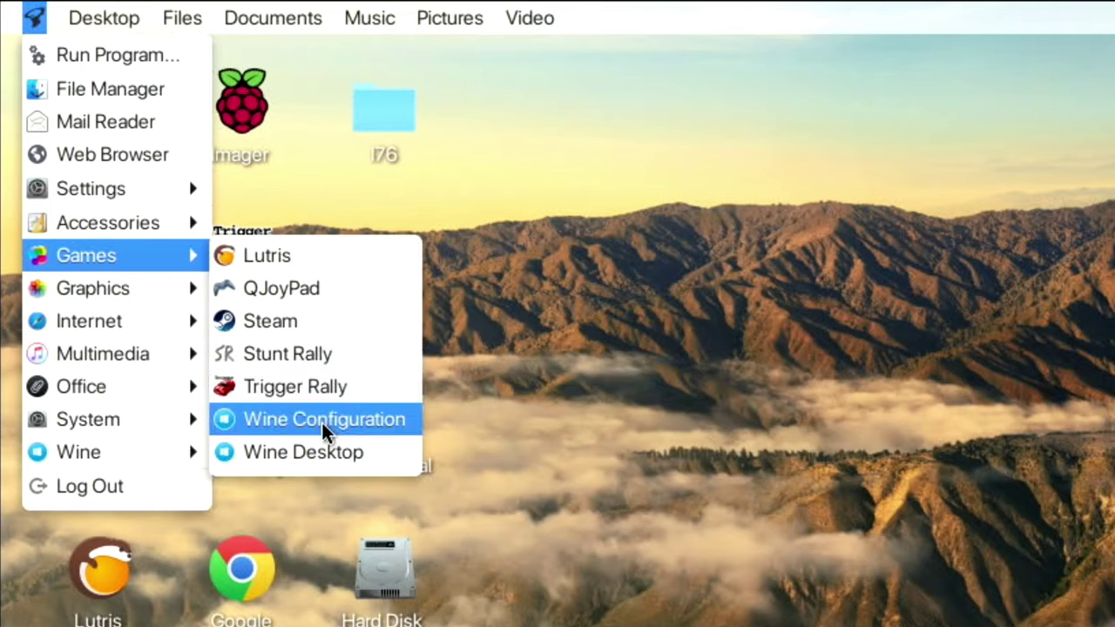
{"action": "left_click", "coordinate": [316, 448]}
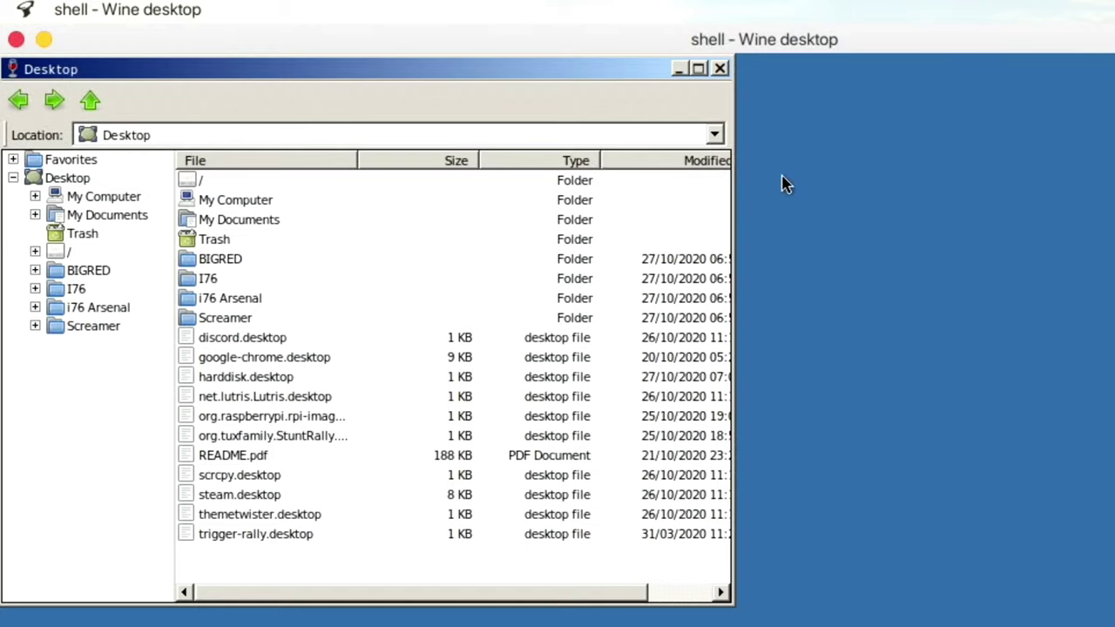
- Browse the Screamer folder in the Wine file browser, then close the window
{"action": "left_click", "coordinate": [77, 329]}
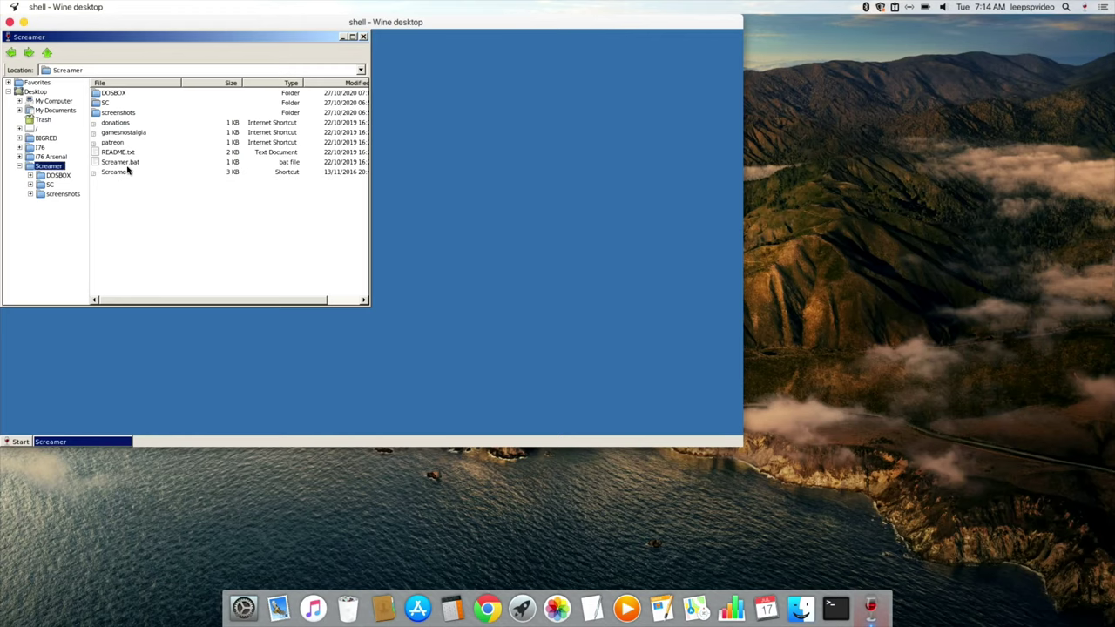
{"action": "left_click", "coordinate": [363, 36]}
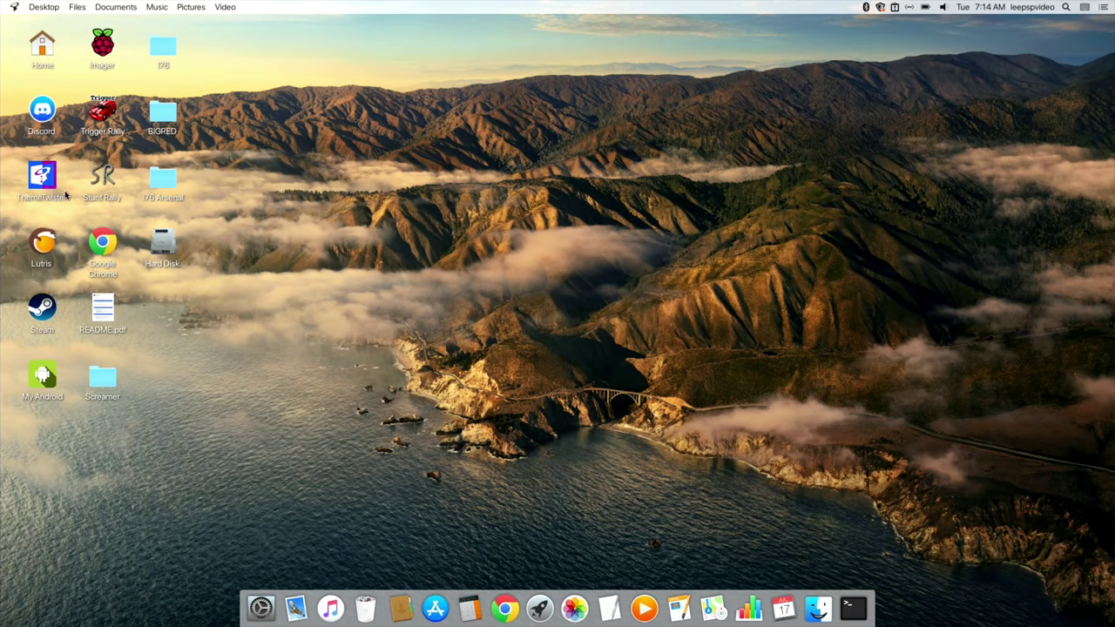
- Apply the RaspbianX theme through ThemeTwister, entering the sudo password when prompted
{"action": "double_click", "coordinate": [41, 177]}
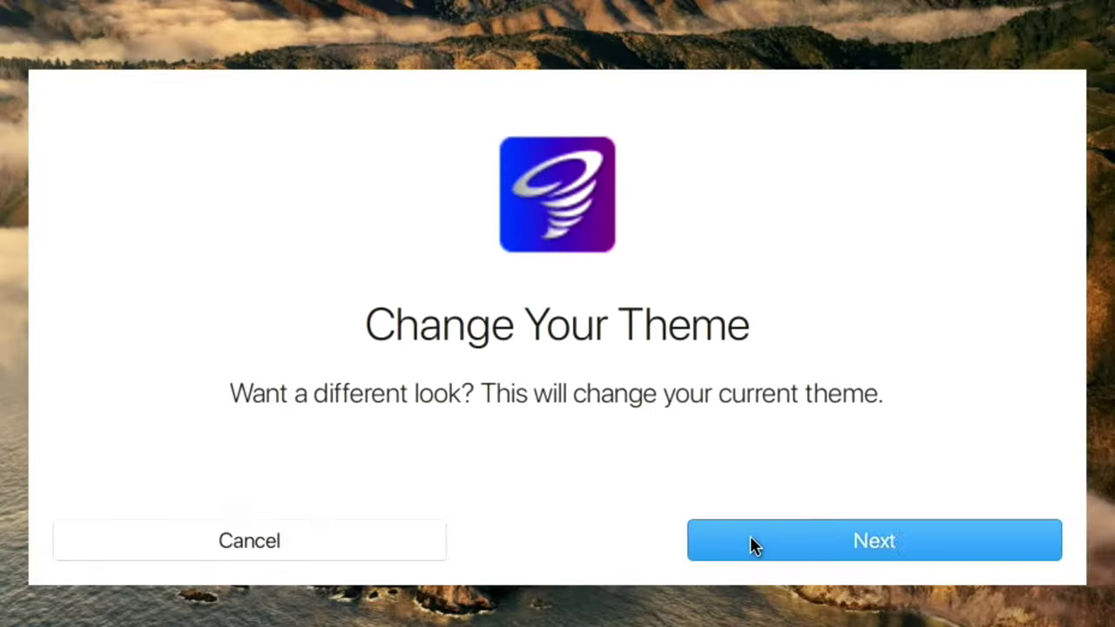
{"action": "left_click", "coordinate": [648, 424]}
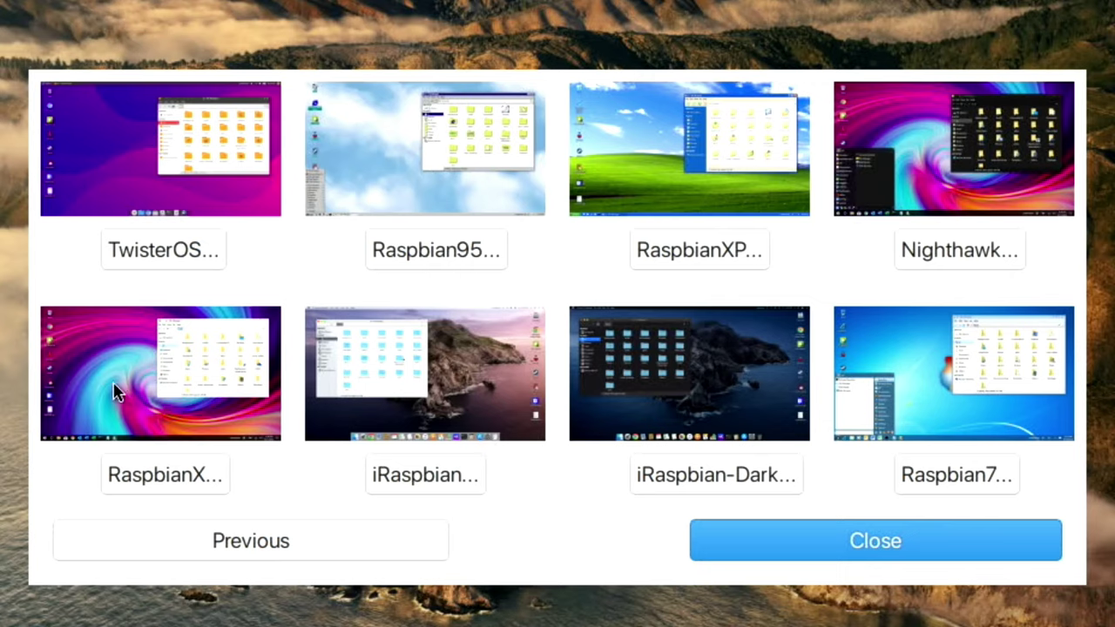
{"action": "left_click", "coordinate": [146, 472]}
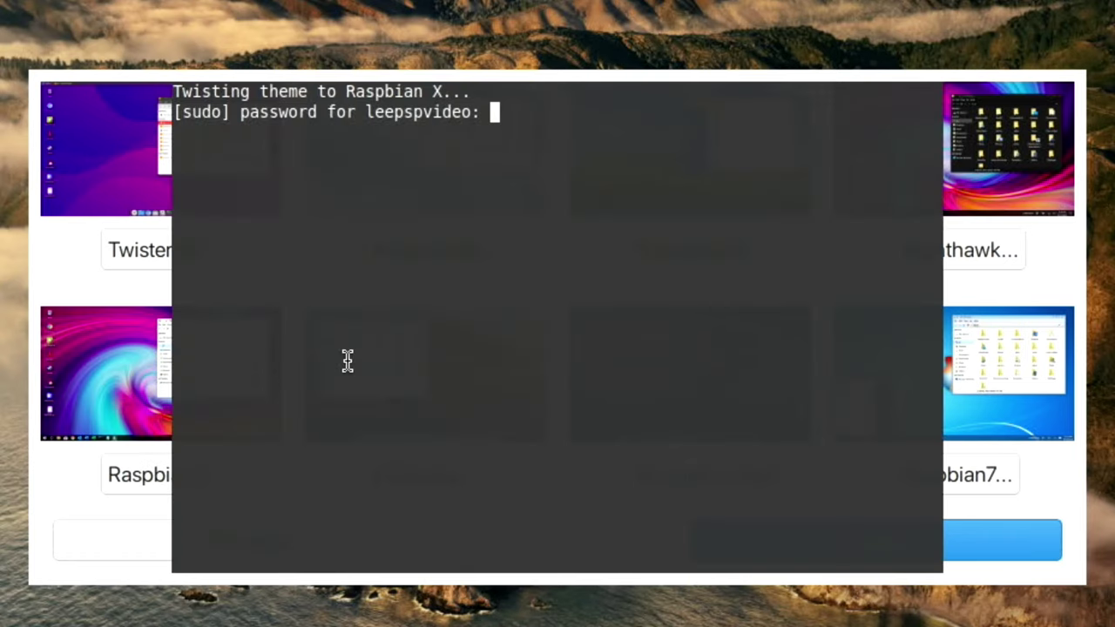
{"action": "type", "text": "*"}
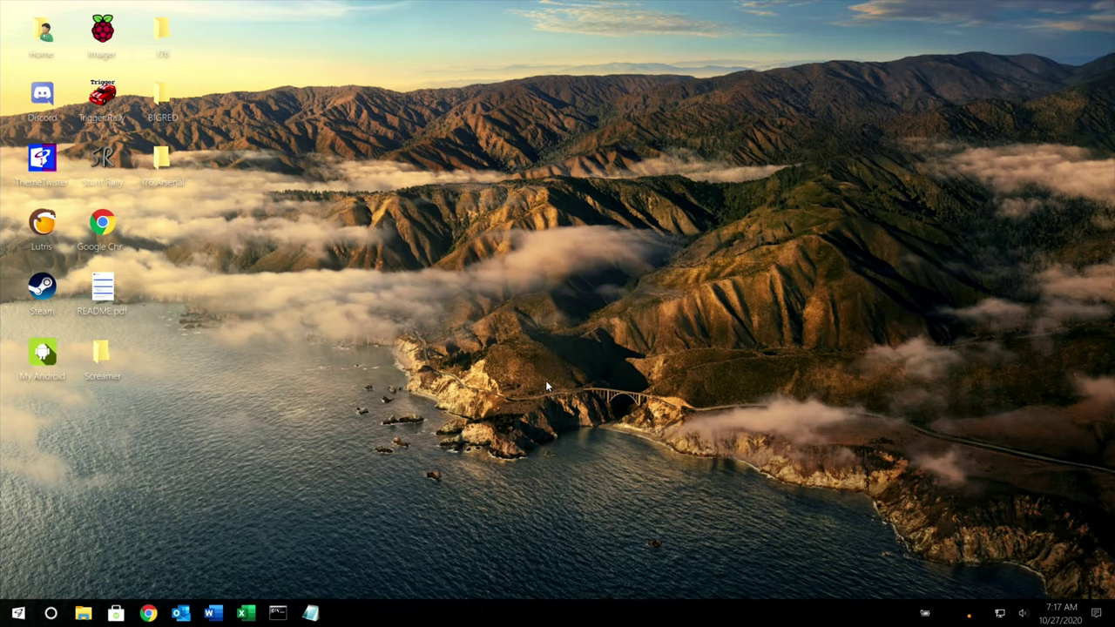
- Open Xfce Desktop Settings and set the wallpaper folder to Backgrounds/main
{"action": "right_click", "coordinate": [399, 275]}
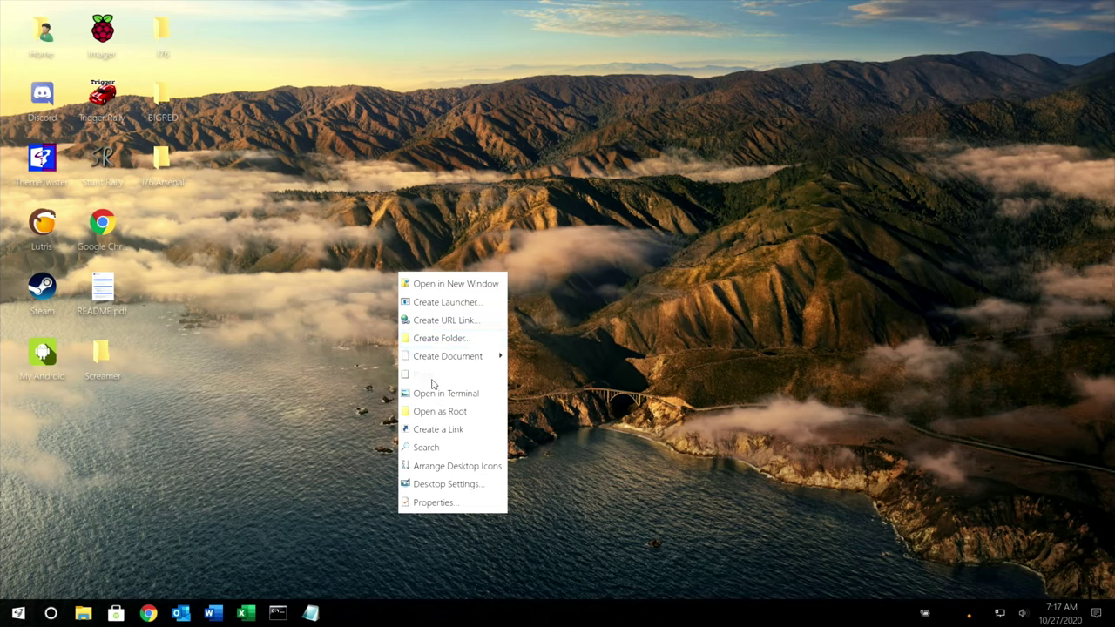
{"action": "left_click", "coordinate": [459, 484]}
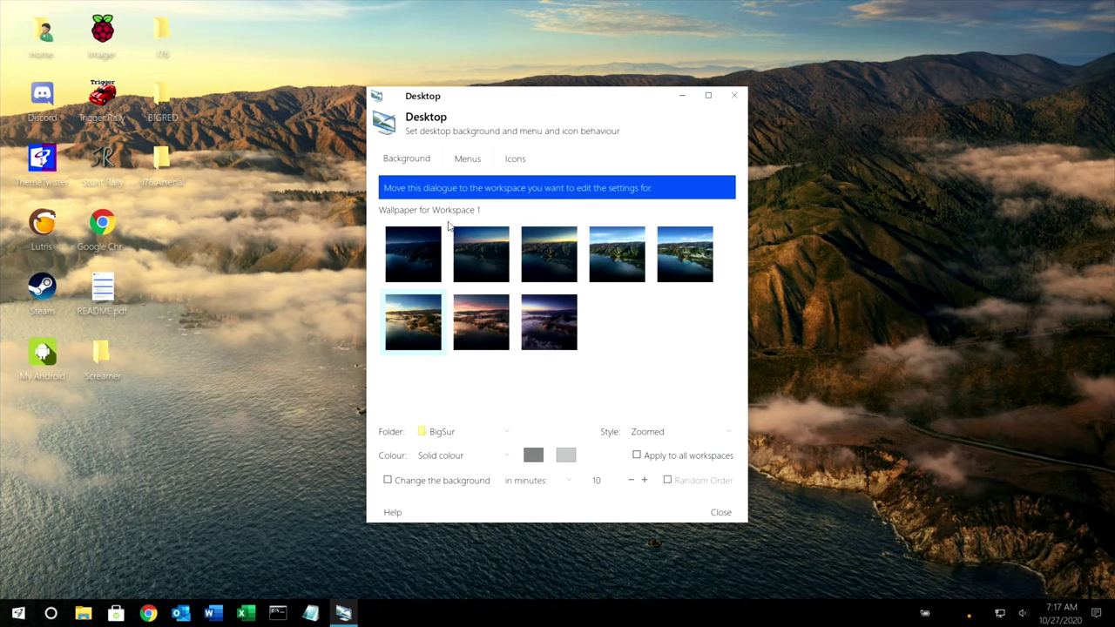
{"action": "left_click", "coordinate": [468, 431]}
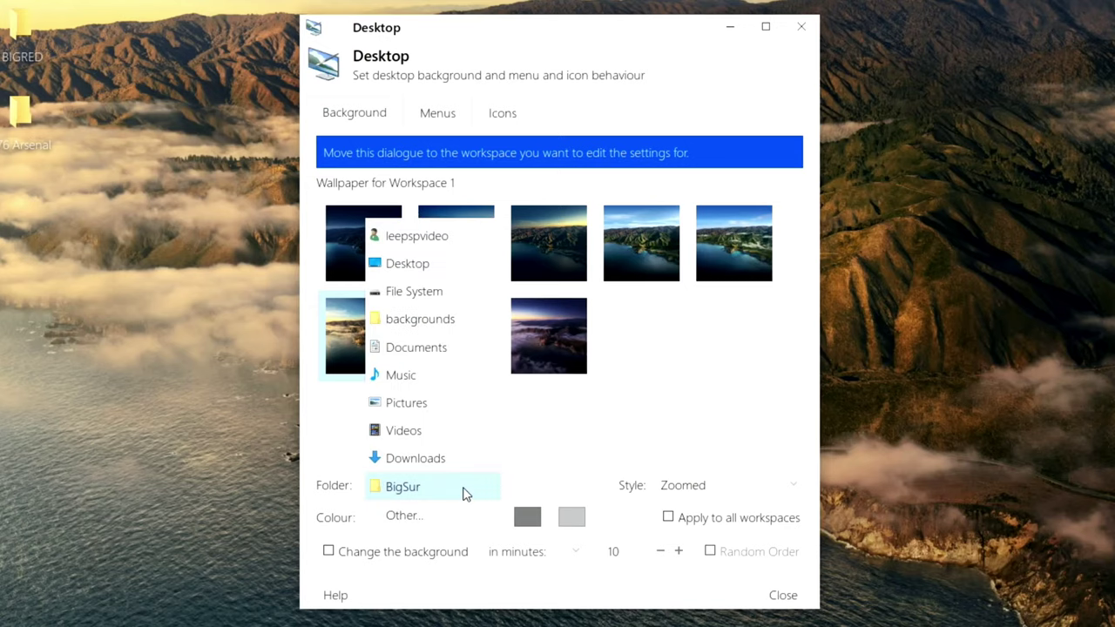
{"action": "left_click", "coordinate": [423, 514]}
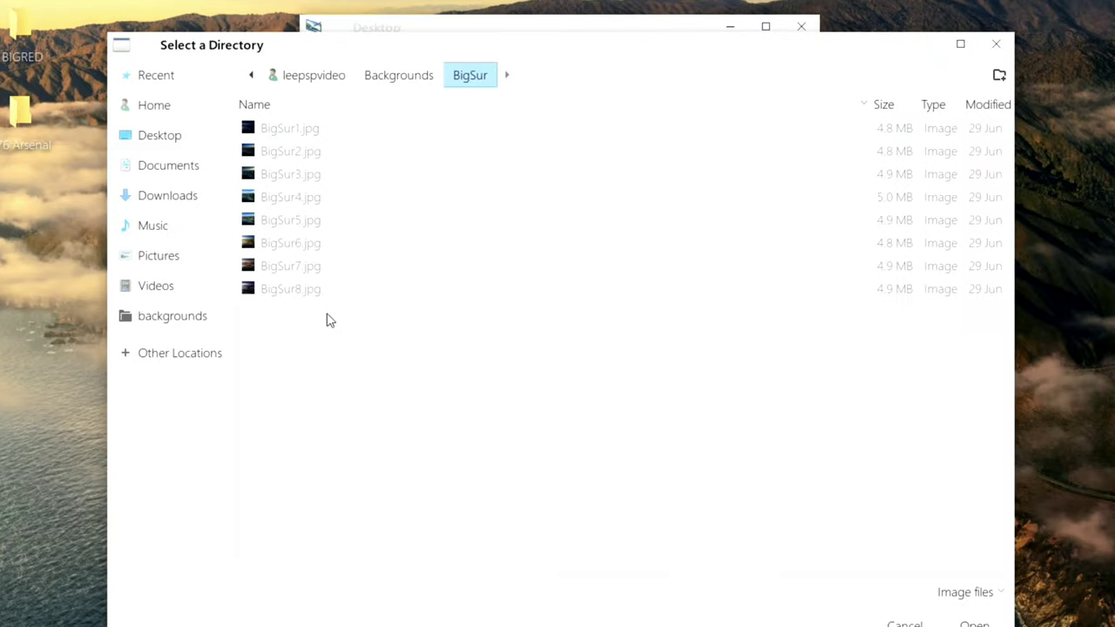
{"action": "left_click", "coordinate": [378, 80]}
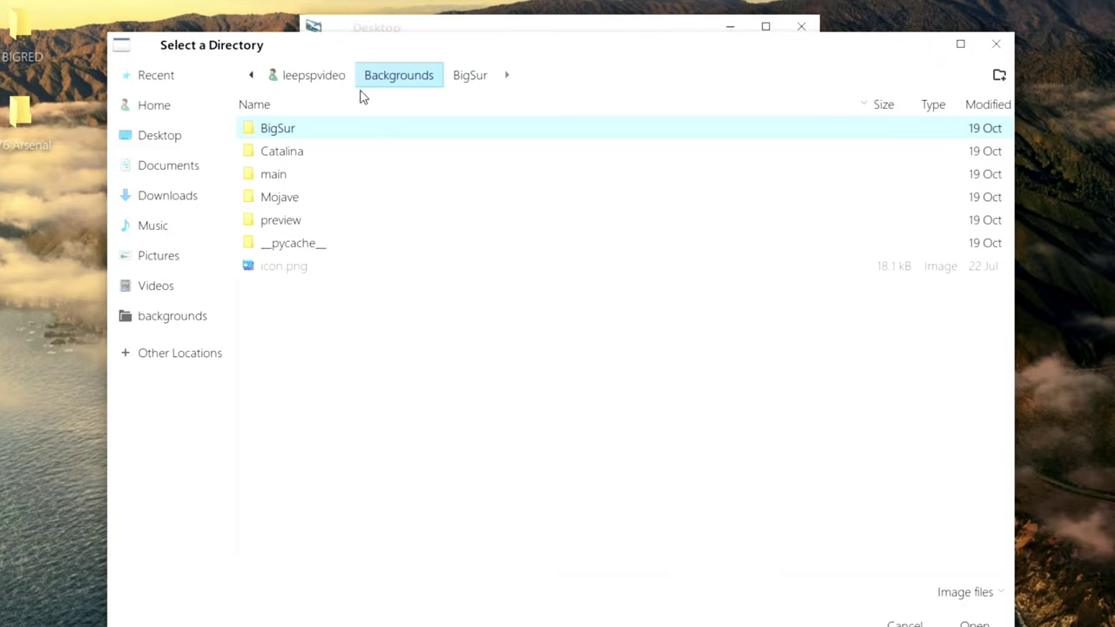
{"action": "double_click", "coordinate": [272, 174]}
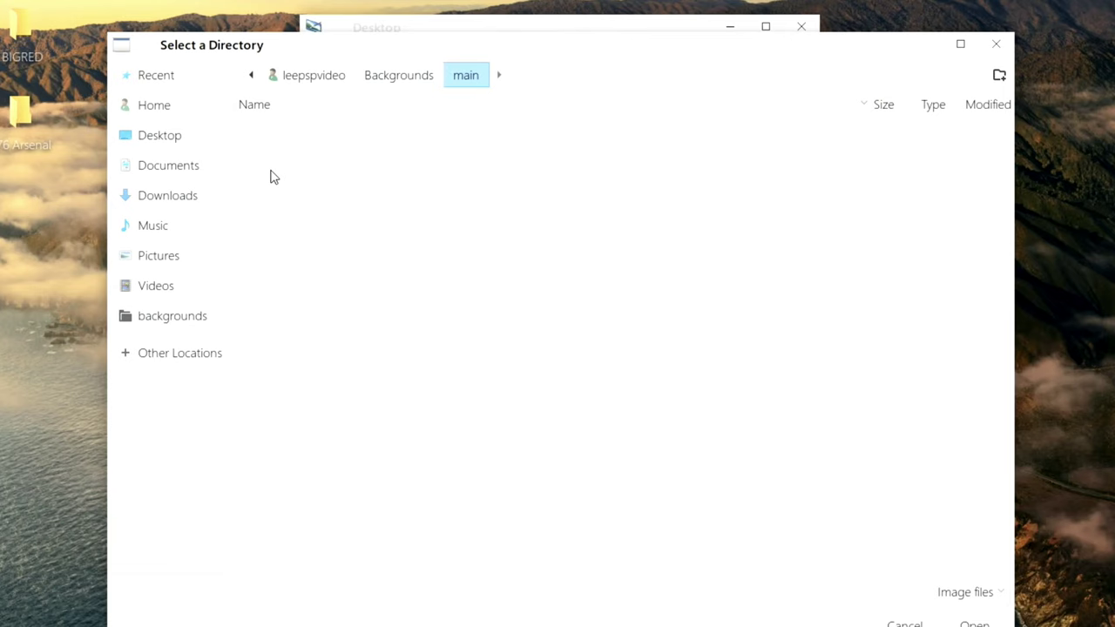
{"action": "left_click", "coordinate": [974, 623]}
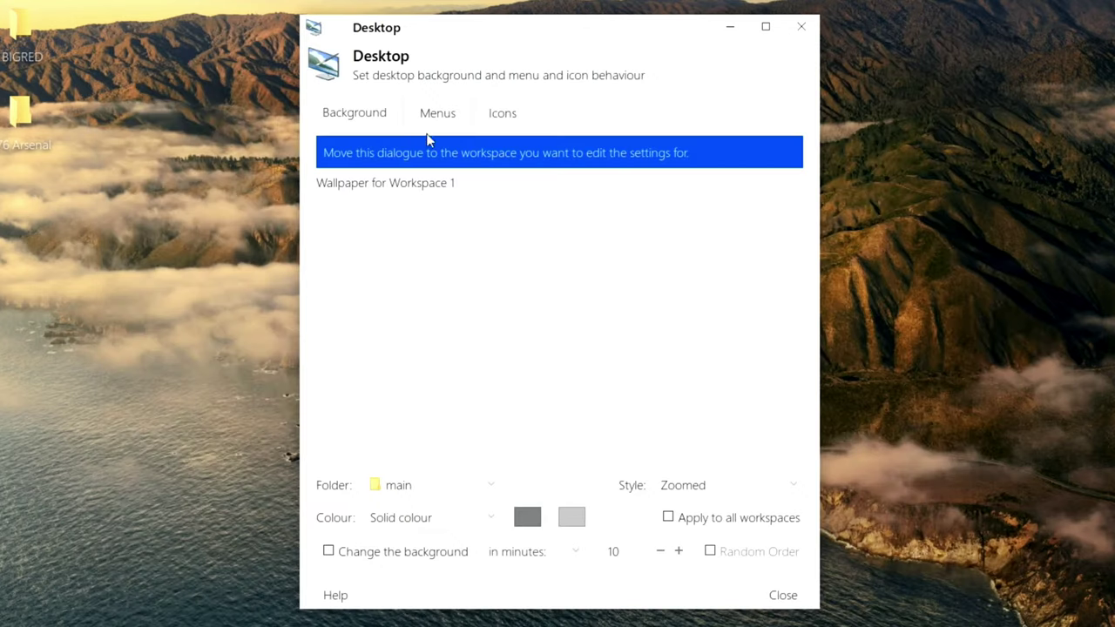
{"action": "left_click", "coordinate": [432, 488]}
{"action": "left_click", "coordinate": [410, 489]}
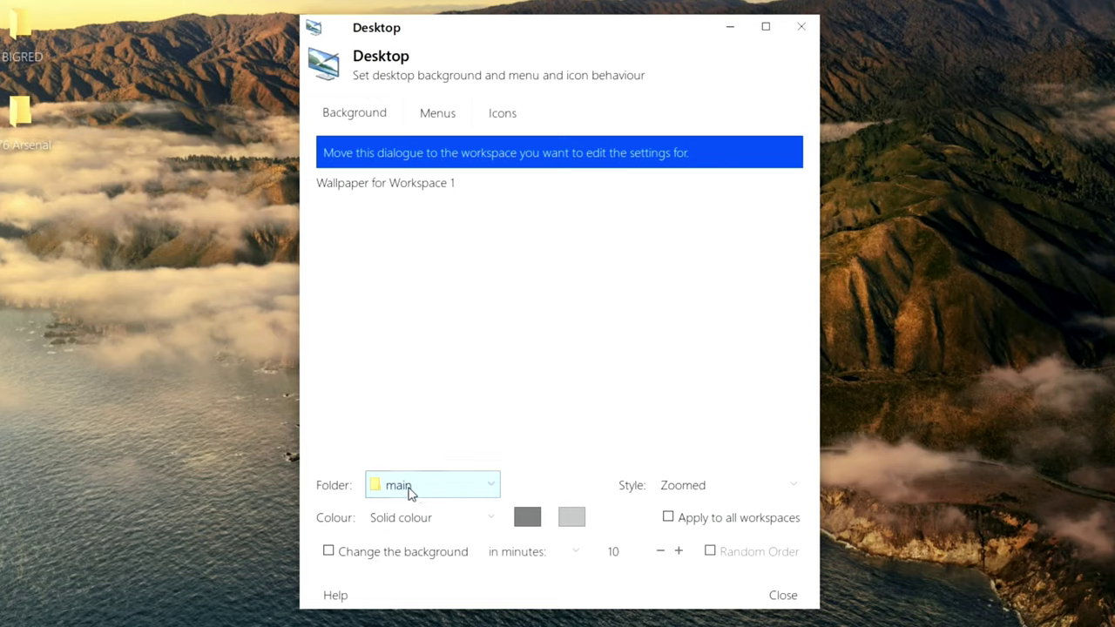
- Switch the wallpaper folder to preview and try the desert, coastal island and green-hills images
{"action": "left_click", "coordinate": [411, 493]}
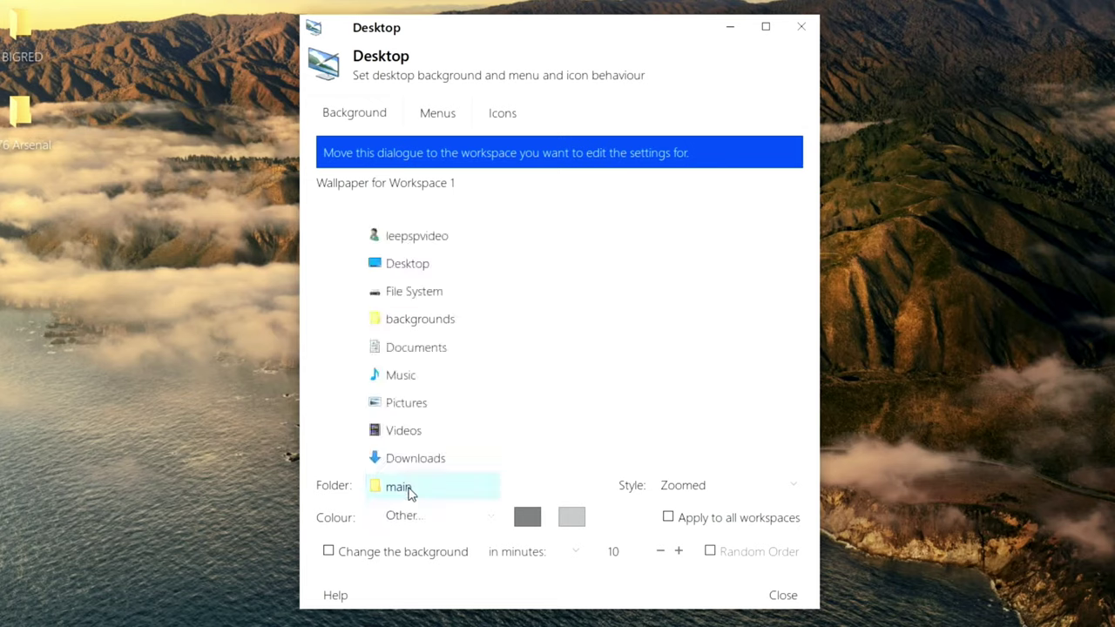
{"action": "left_click", "coordinate": [416, 515]}
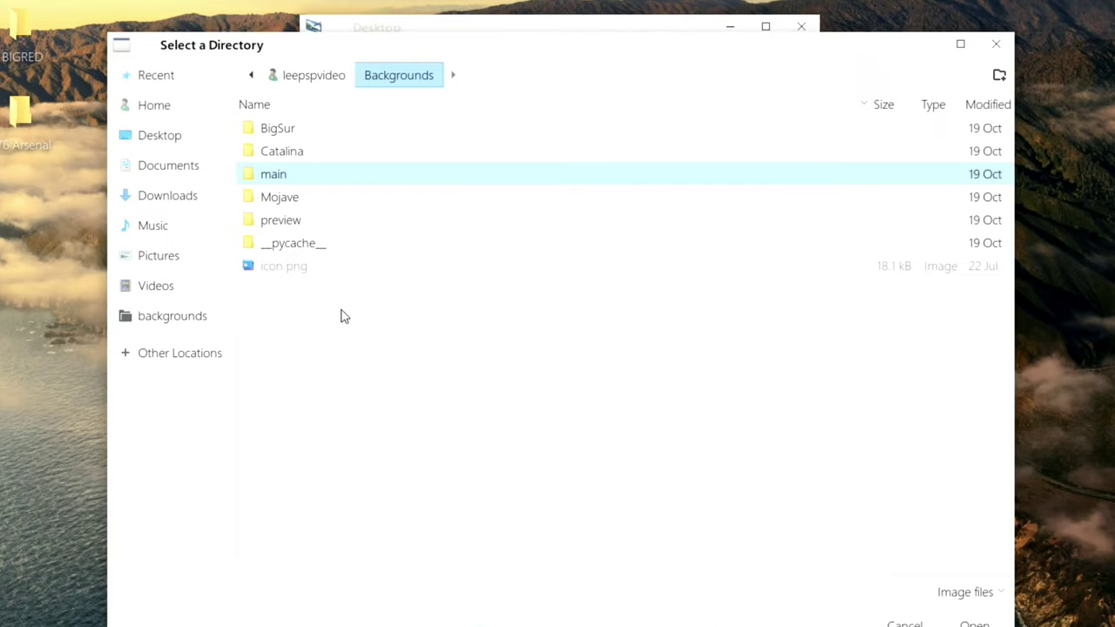
{"action": "double_click", "coordinate": [277, 223]}
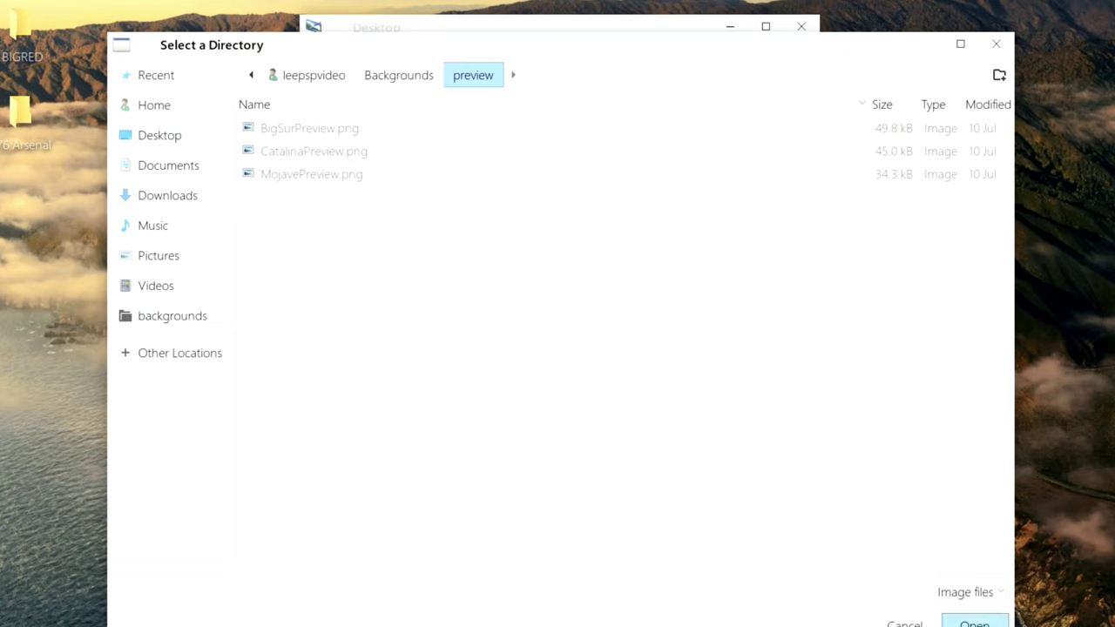
{"action": "left_click", "coordinate": [973, 624]}
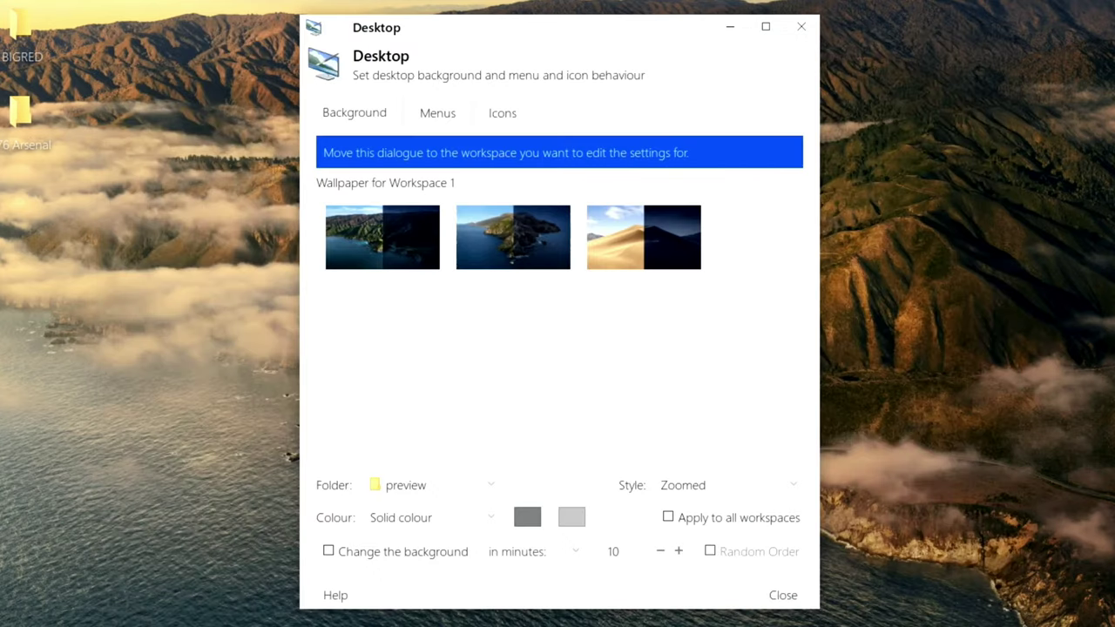
{"action": "left_click", "coordinate": [610, 257]}
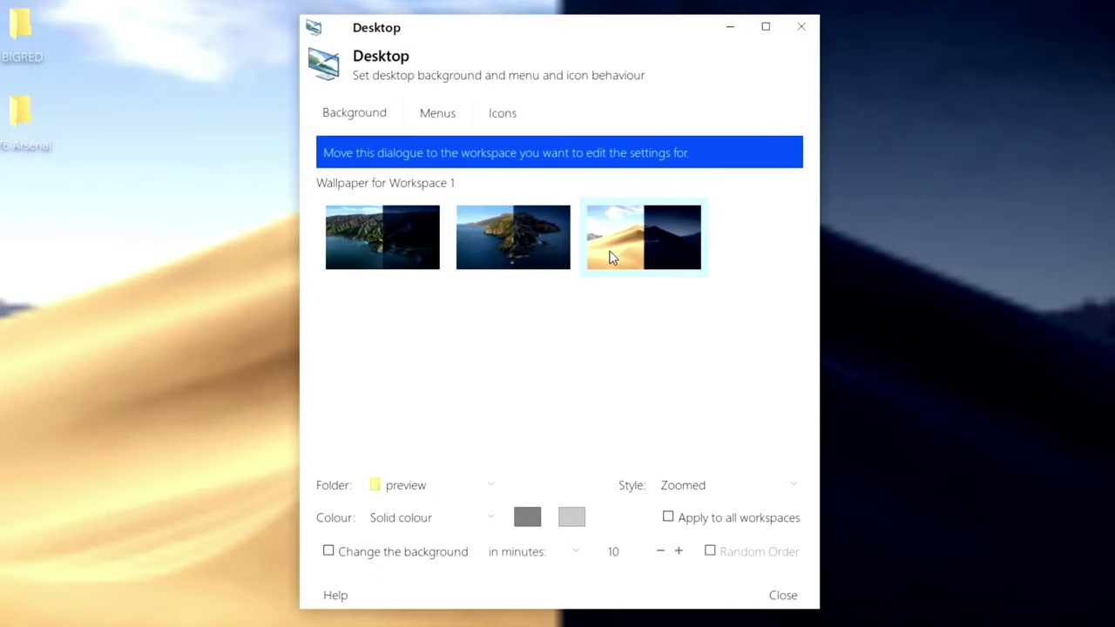
{"action": "left_click", "coordinate": [532, 250]}
{"action": "left_click", "coordinate": [414, 242]}
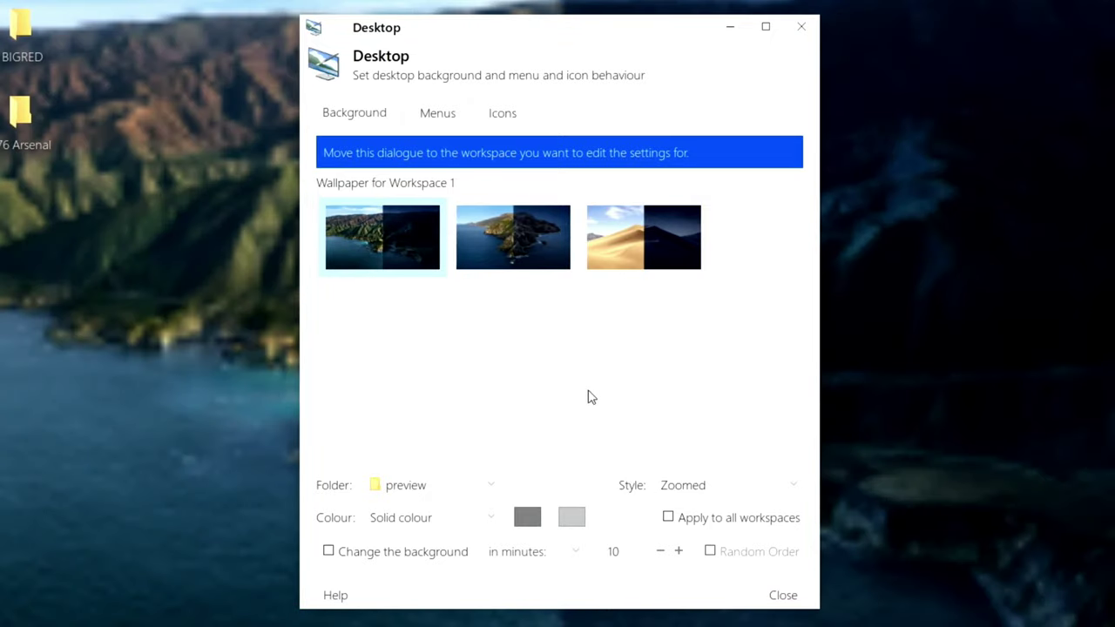
- Try the __pycache__ folder, then use Mojave, pick the pink-sky dune and close settings
{"action": "left_click", "coordinate": [492, 484]}
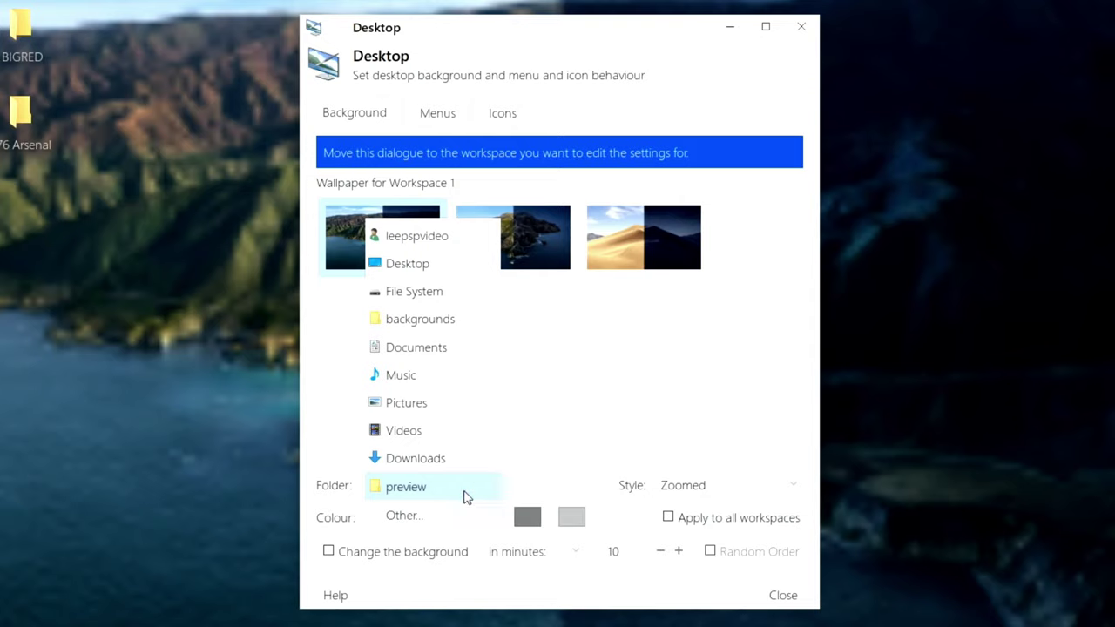
{"action": "left_click", "coordinate": [430, 514]}
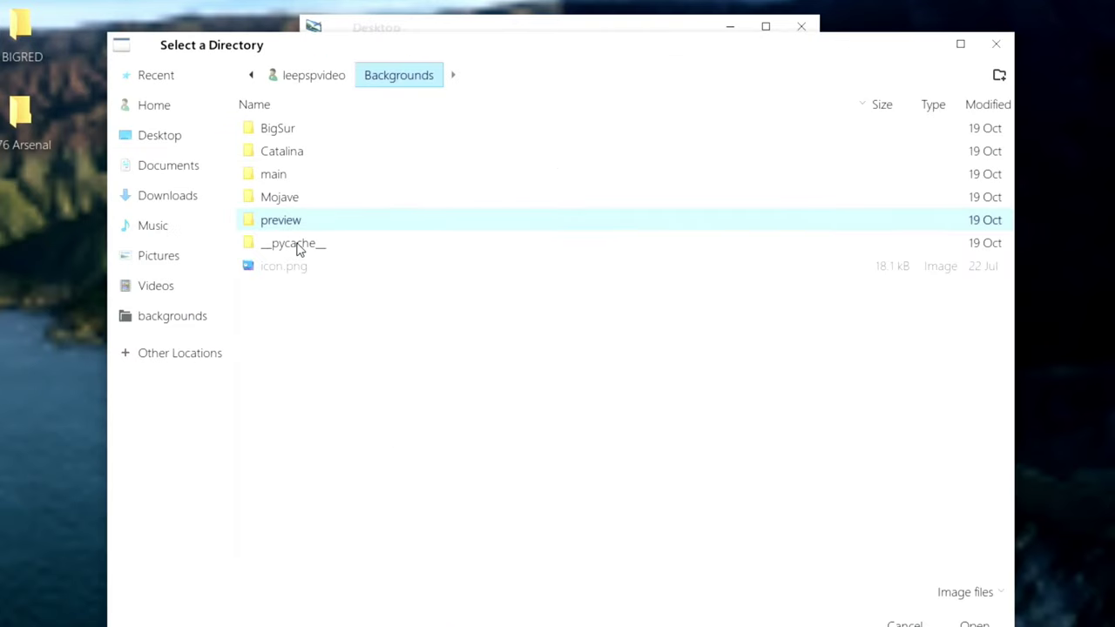
{"action": "double_click", "coordinate": [296, 246]}
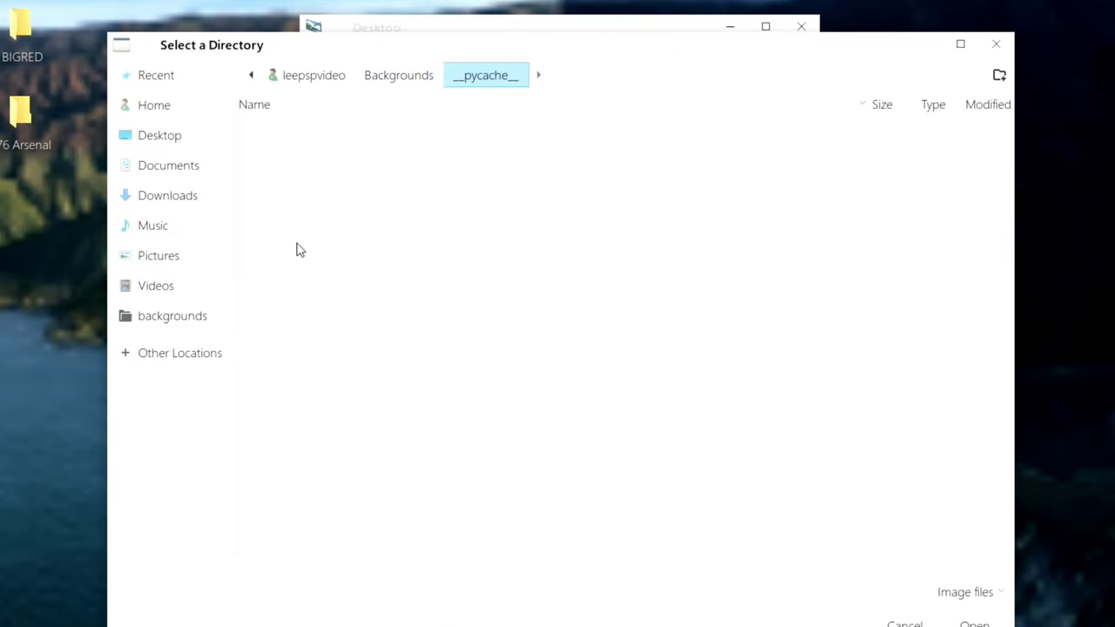
{"action": "left_click", "coordinate": [973, 622]}
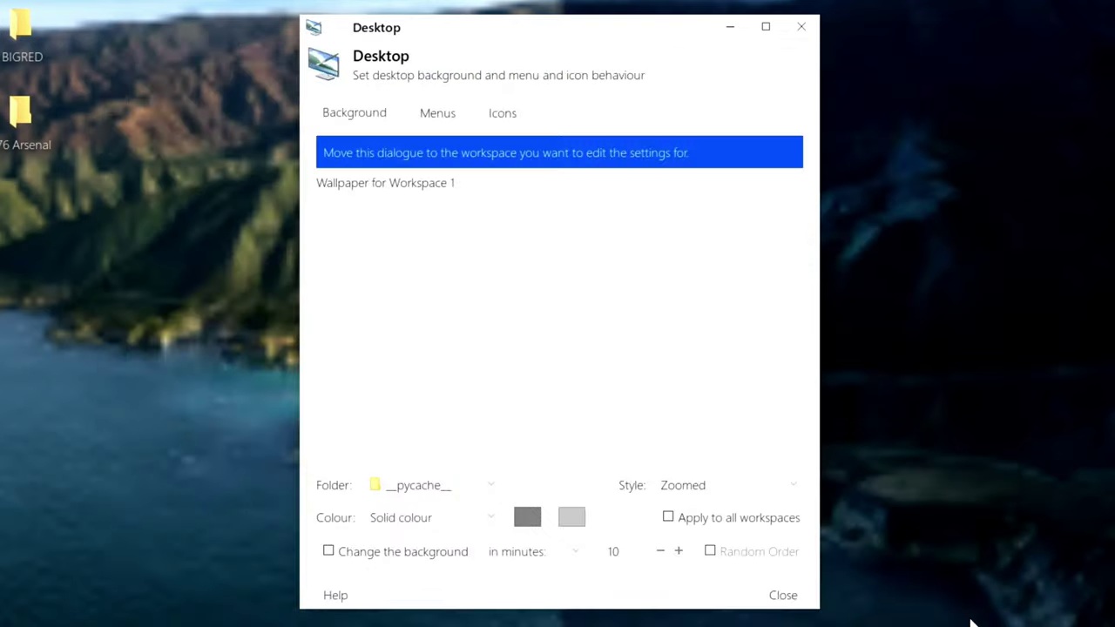
{"action": "left_click", "coordinate": [439, 490]}
{"action": "left_click", "coordinate": [387, 515]}
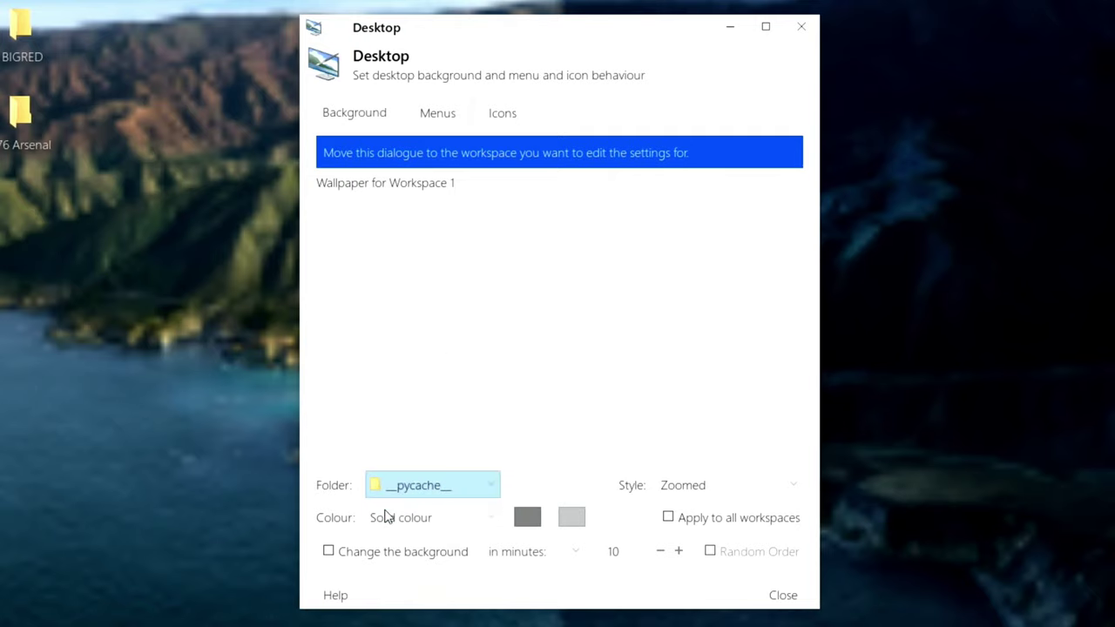
{"action": "double_click", "coordinate": [285, 206]}
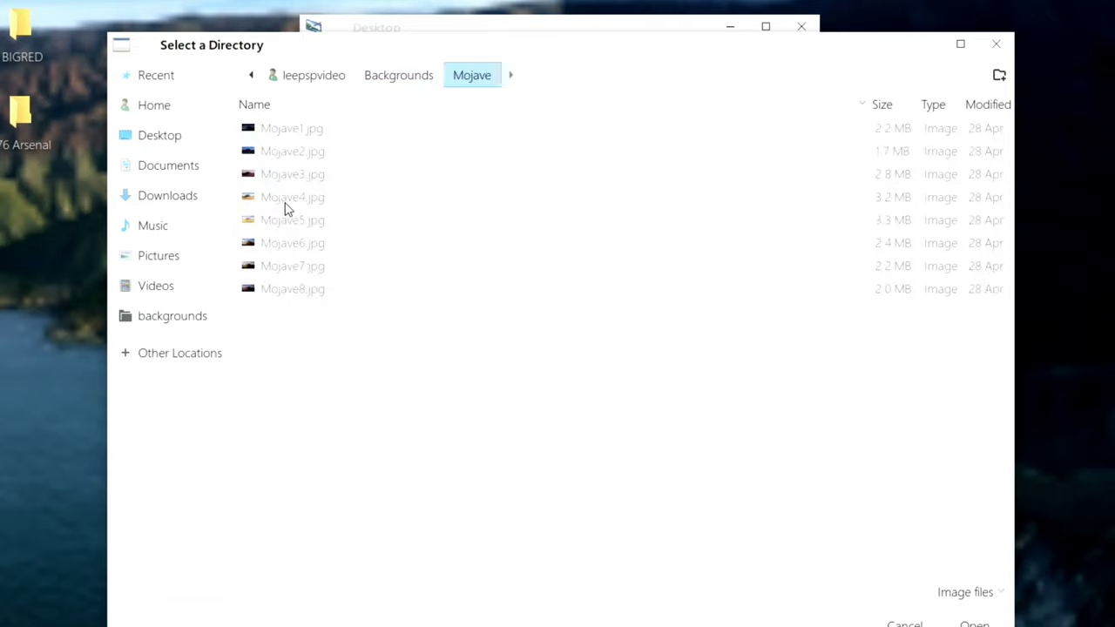
{"action": "left_click", "coordinate": [973, 623]}
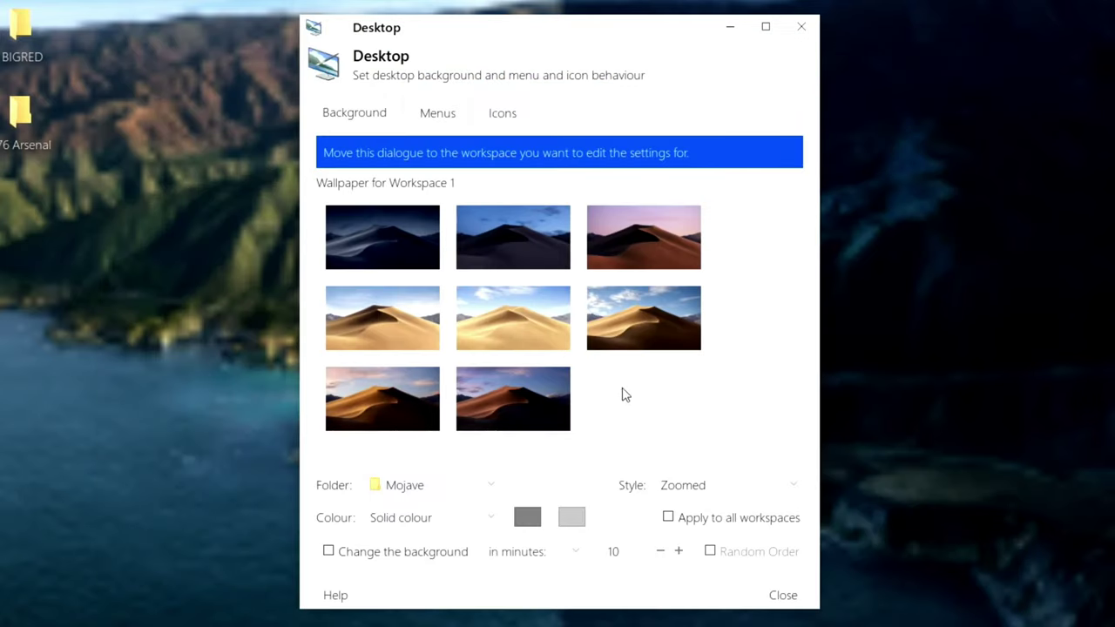
{"action": "left_click", "coordinate": [635, 237]}
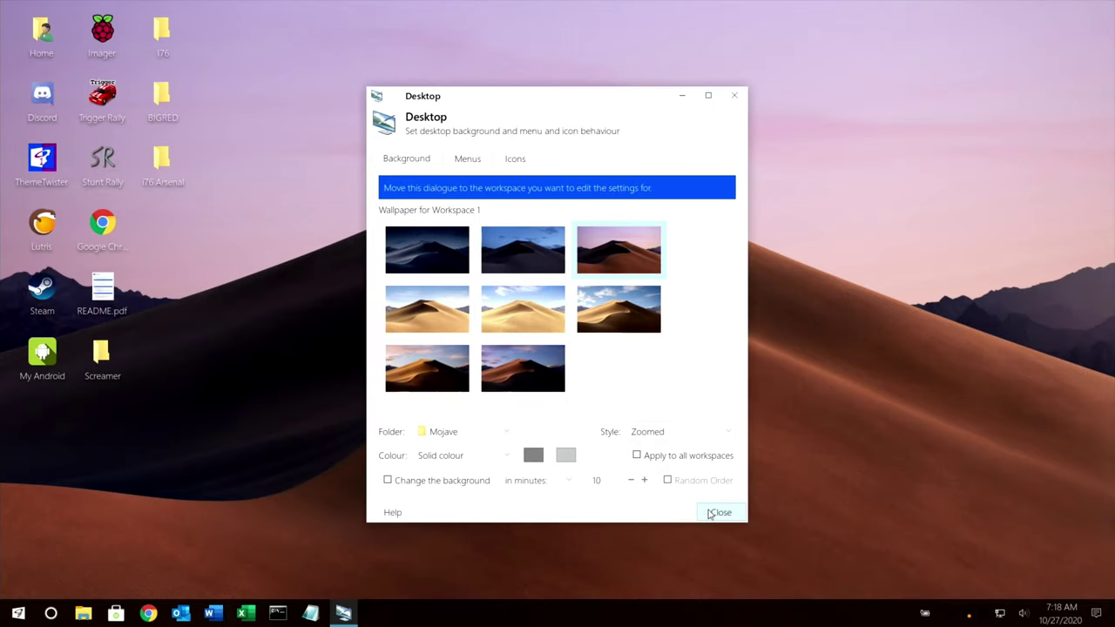
{"action": "left_click", "coordinate": [719, 513]}
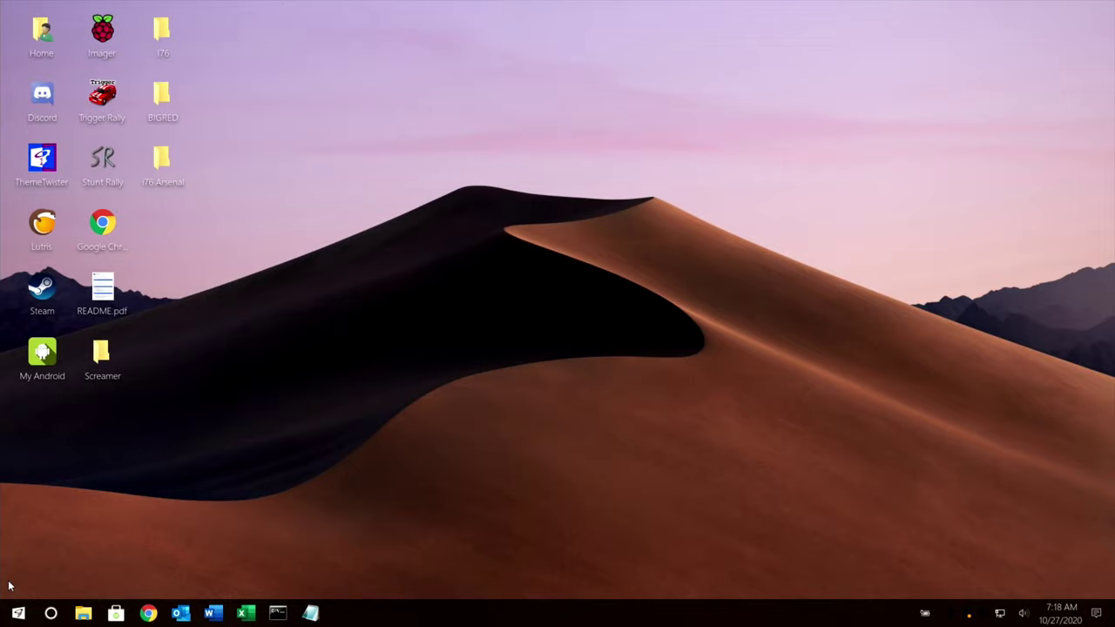
{"action": "left_click", "coordinate": [16, 611]}
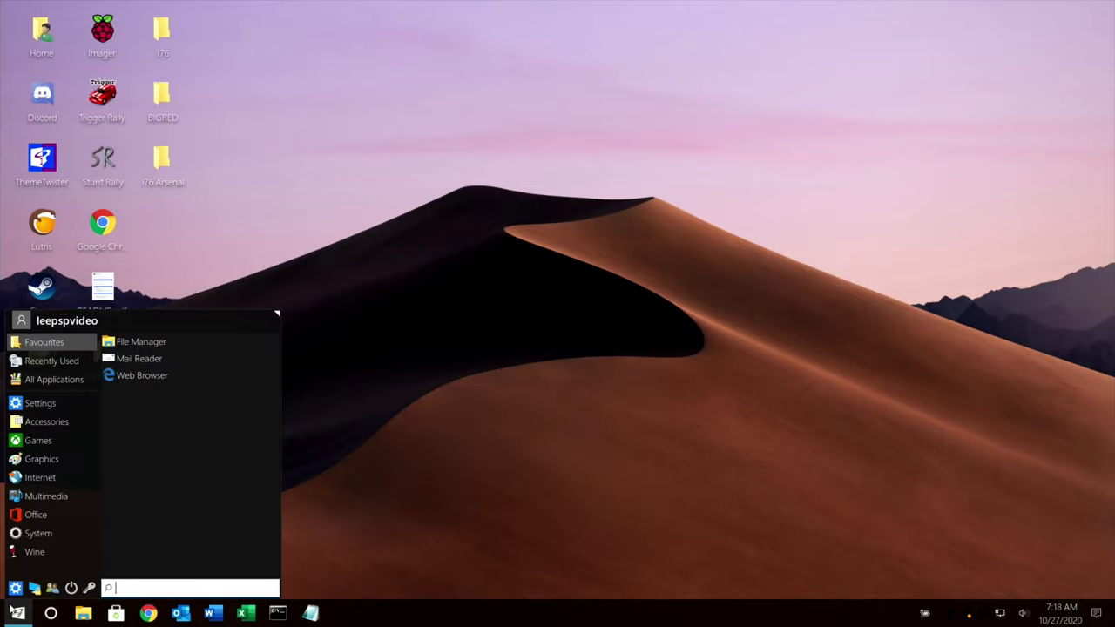
{"action": "type", "text": "g"}
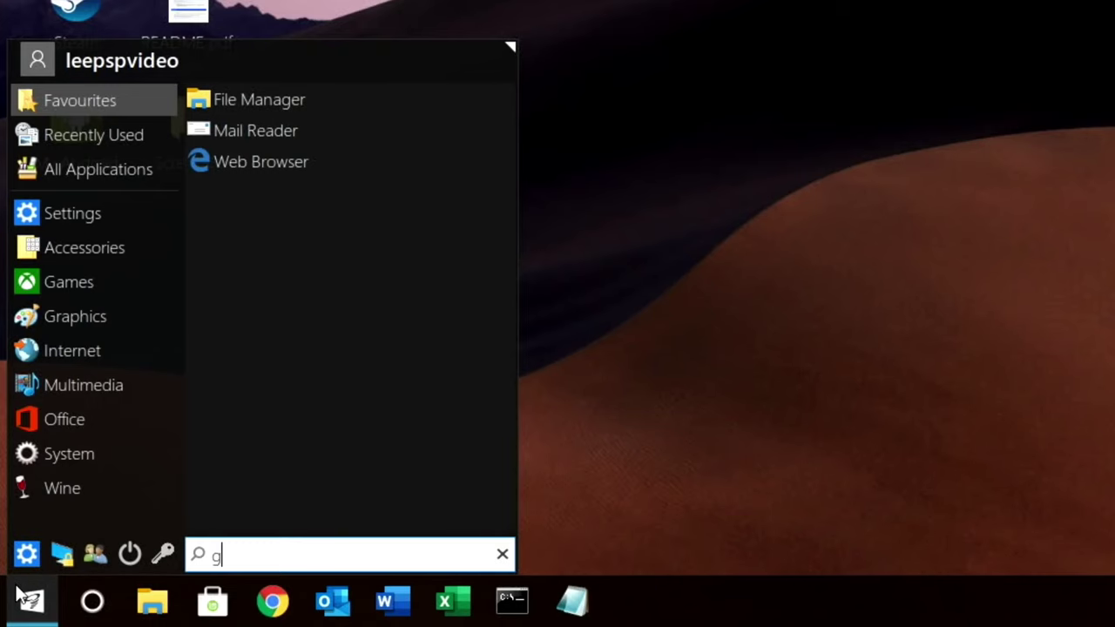
{"action": "type", "text": "part"}
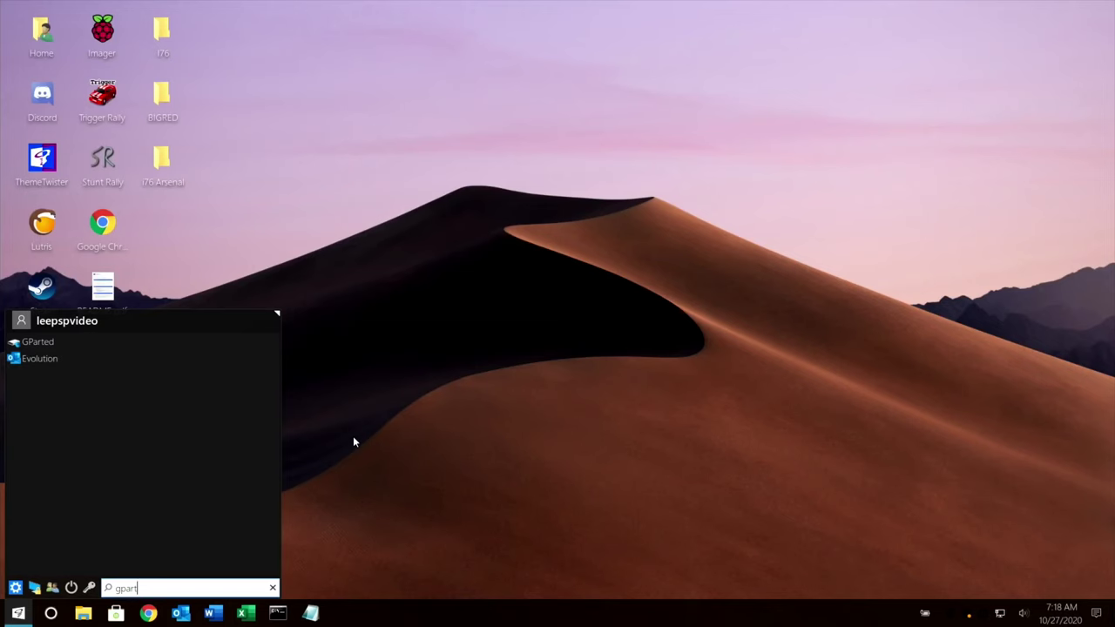
{"action": "left_click", "coordinate": [354, 442]}
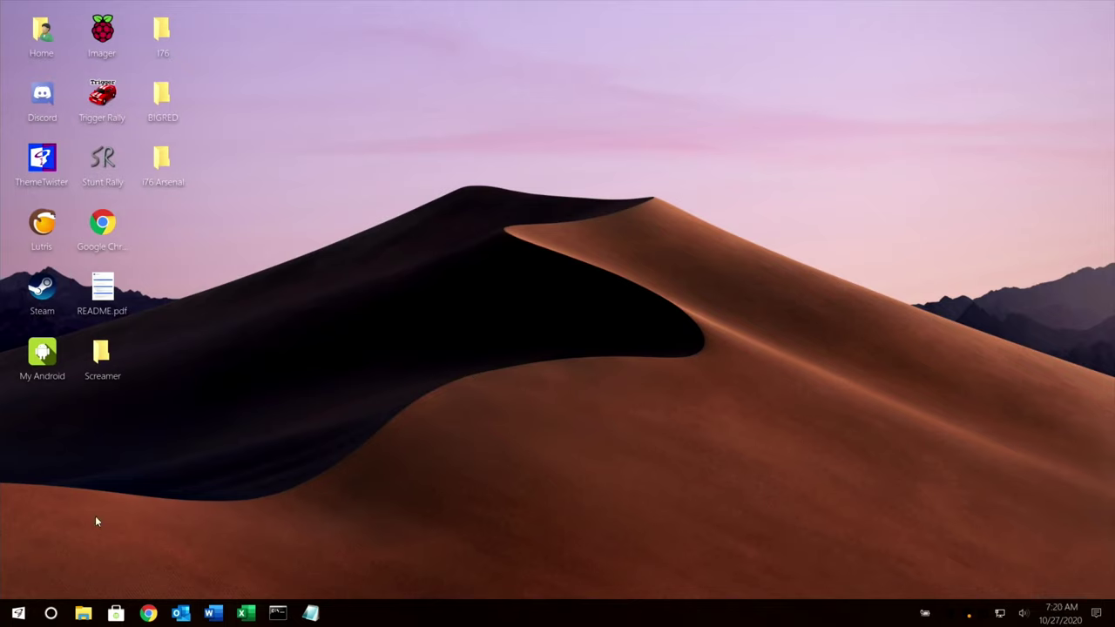
- Search Chrome for 'twister o' and maximize the browser window
{"action": "left_click", "coordinate": [146, 614]}
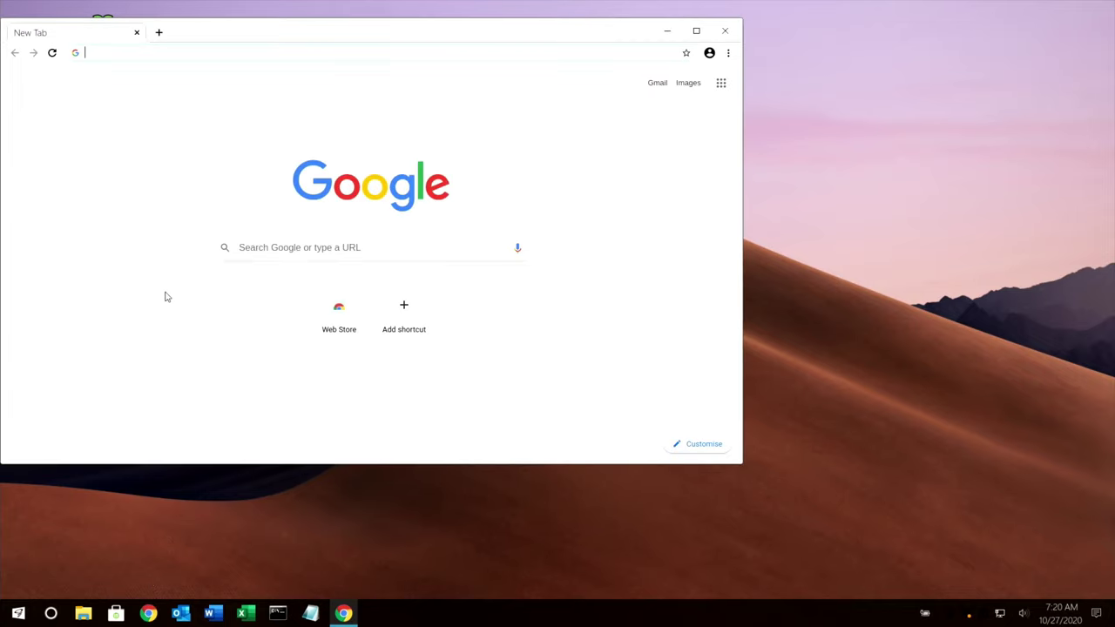
{"action": "type", "text": "twi"}
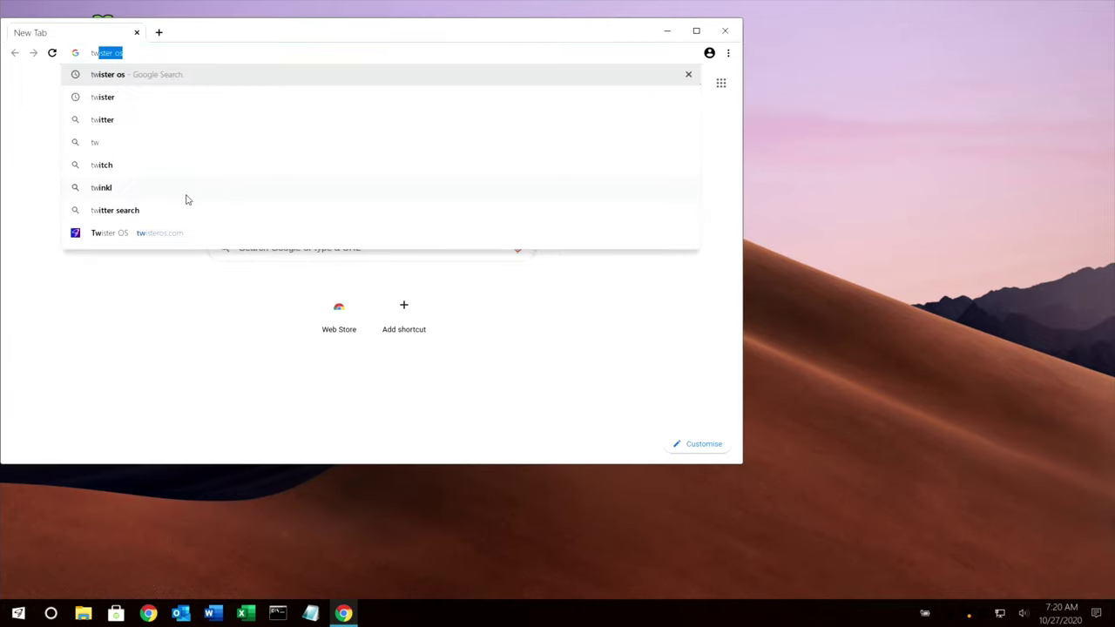
{"action": "type", "text": "ster "}
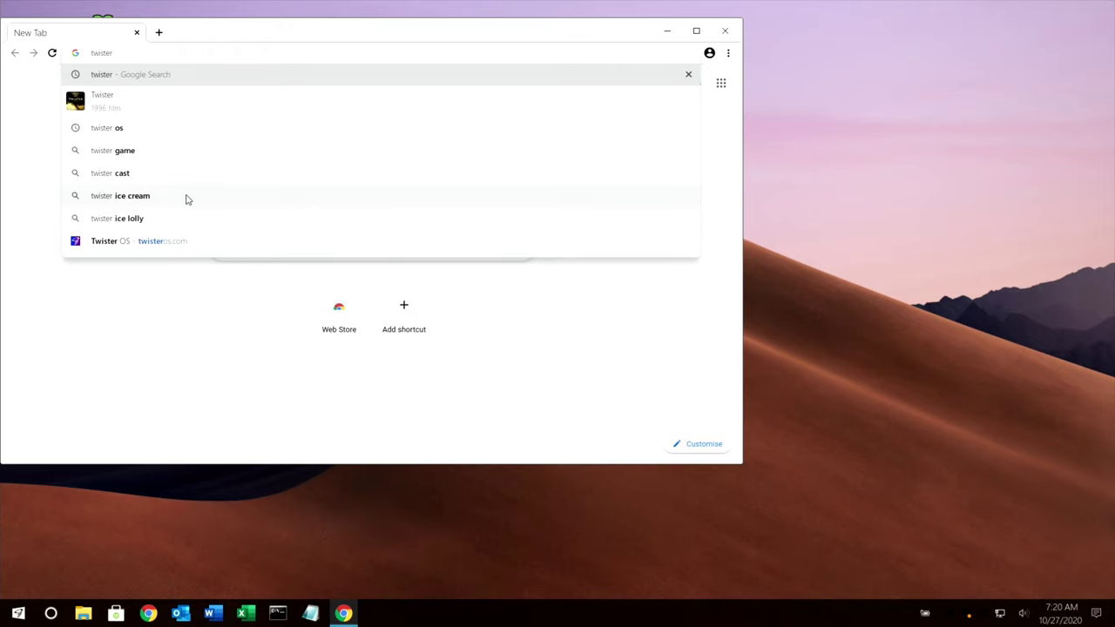
{"action": "type", "text": "o"}
{"action": "key", "text": "Return"}
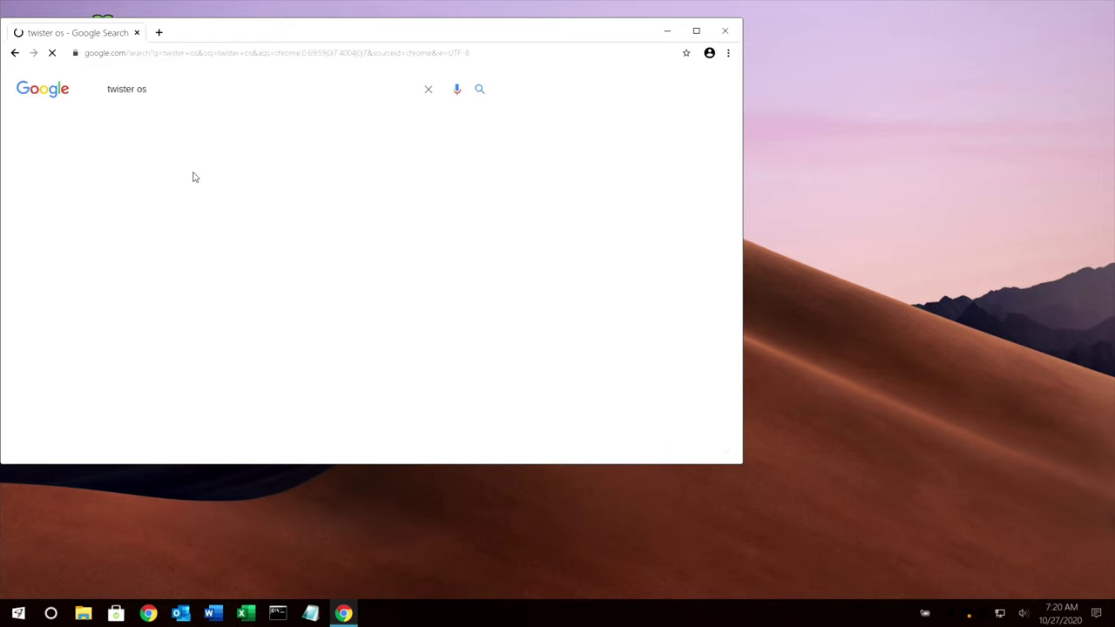
{"action": "left_click", "coordinate": [696, 30]}
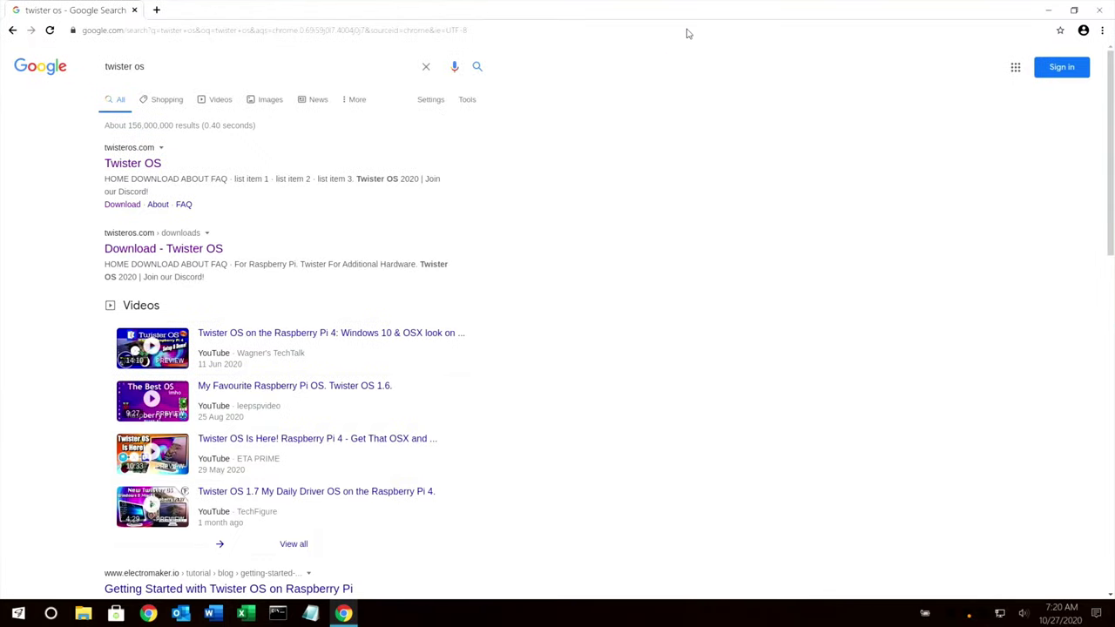
- Open the Twister OS site, go to Downloads, and open the Twister UI page
{"action": "left_click", "coordinate": [148, 165]}
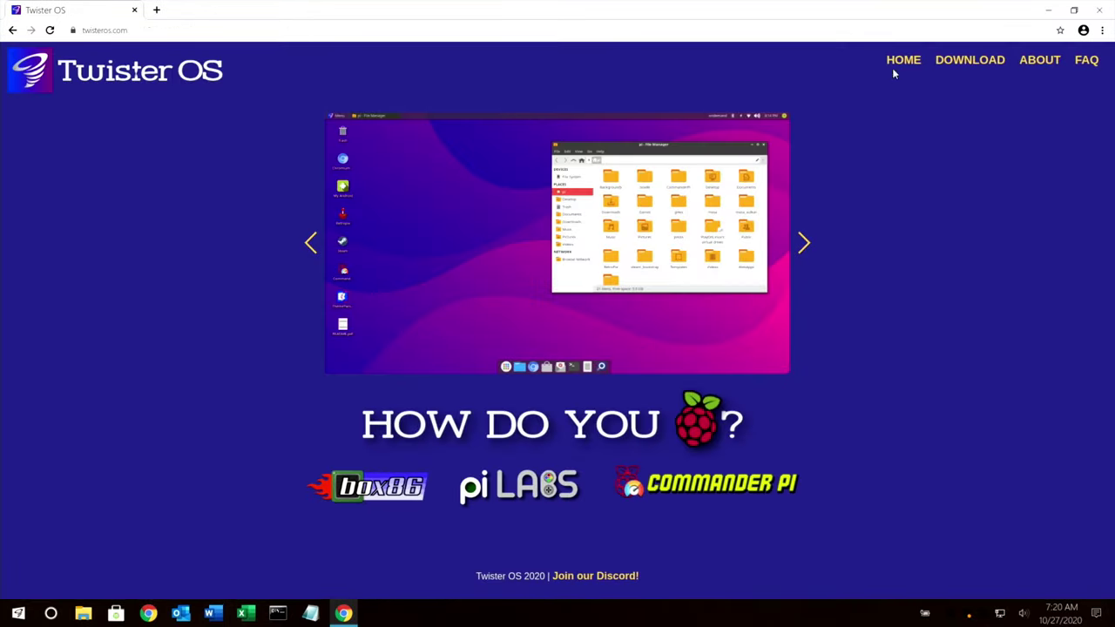
{"action": "left_click", "coordinate": [958, 63]}
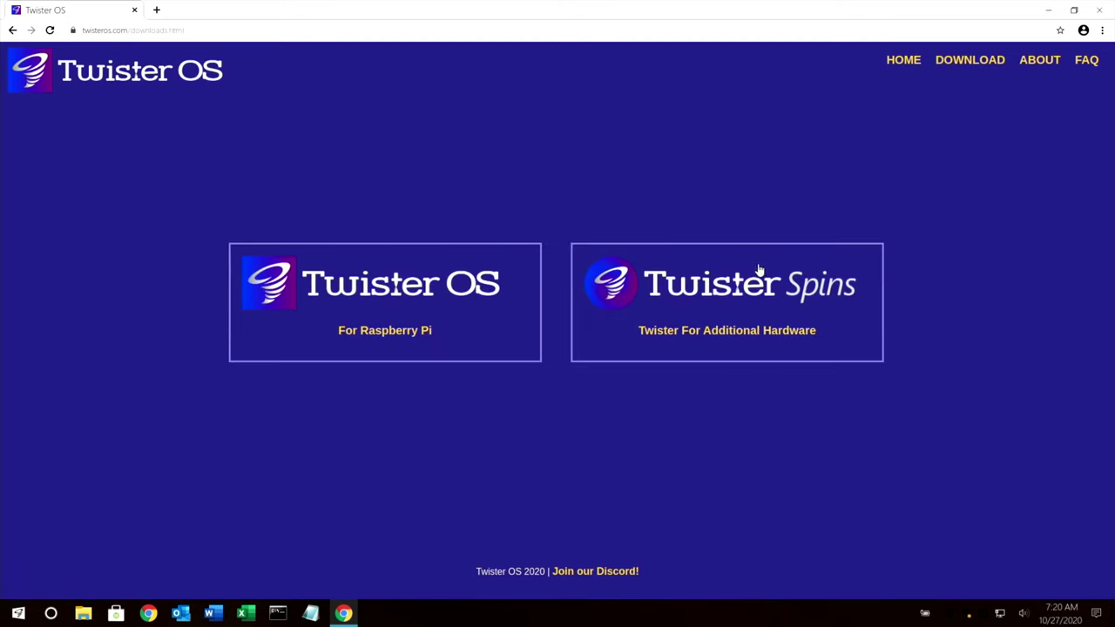
{"action": "left_click", "coordinate": [744, 289]}
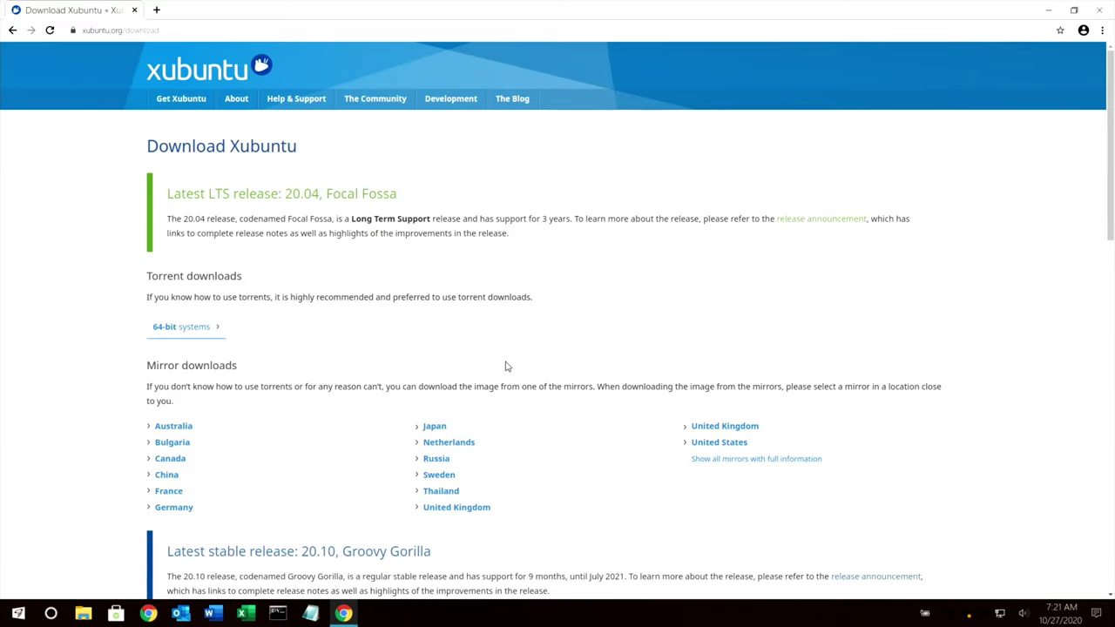
- Scroll through the 20.04, 20.10 and 18.04 release sections on the Xubuntu download page, then back up
{"action": "scroll", "coordinate": [505, 366], "scroll_direction": "down", "scroll_amount": 2}
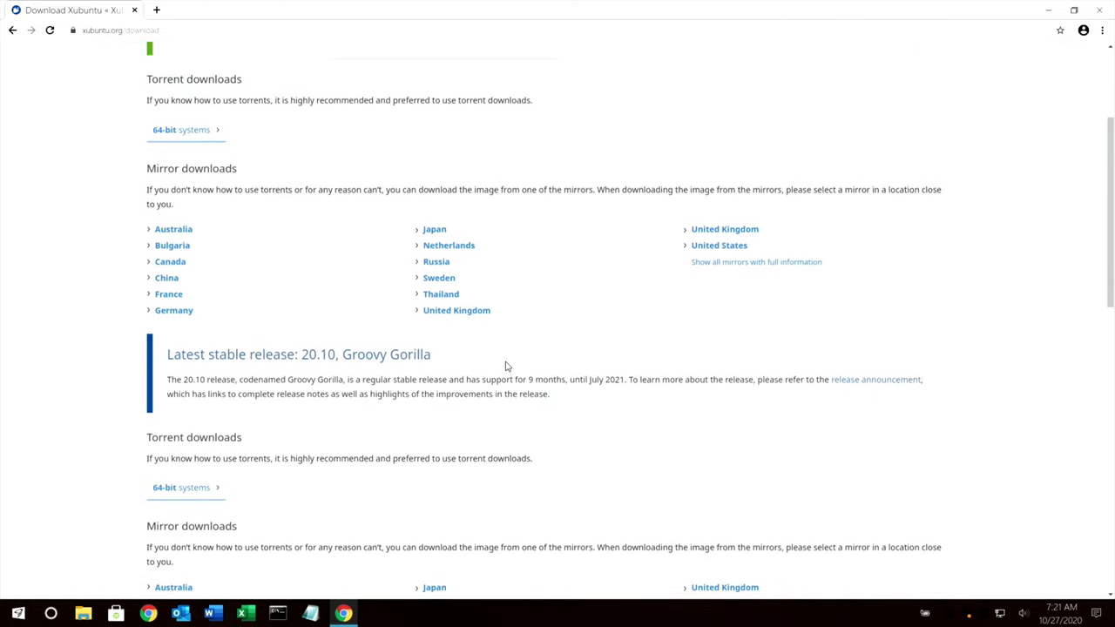
{"action": "scroll", "coordinate": [507, 365], "scroll_direction": "down", "scroll_amount": 2}
{"action": "scroll", "coordinate": [508, 366], "scroll_direction": "down", "scroll_amount": 1}
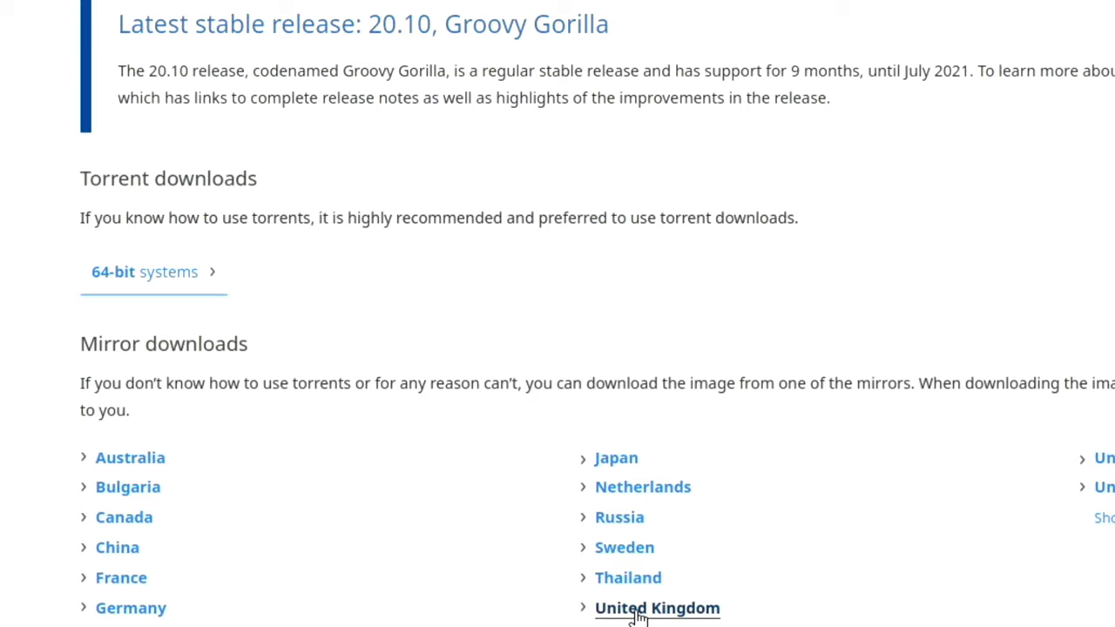
{"action": "scroll", "coordinate": [795, 572], "scroll_direction": "down", "scroll_amount": 2}
{"action": "scroll", "coordinate": [533, 424], "scroll_direction": "down", "scroll_amount": 3}
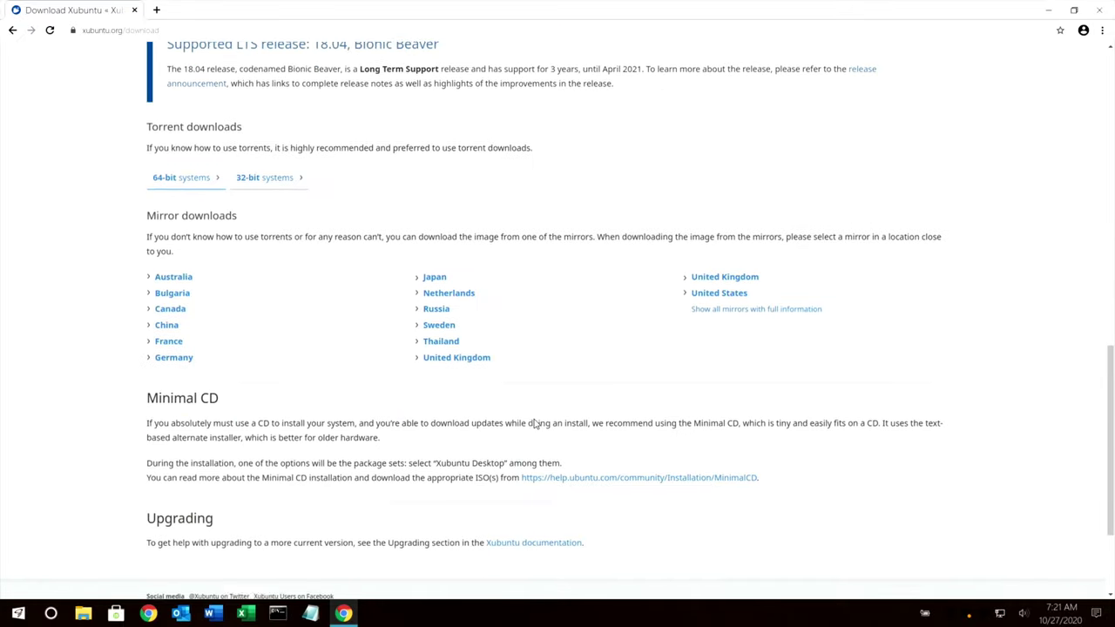
{"action": "scroll", "coordinate": [533, 423], "scroll_direction": "up", "scroll_amount": 5}
- Minimize Chrome and launch USB Image Writer via a 'usb' menu search
{"action": "scroll", "coordinate": [533, 422], "scroll_direction": "up", "scroll_amount": 1}
{"action": "scroll", "coordinate": [527, 383], "scroll_direction": "up", "scroll_amount": 4}
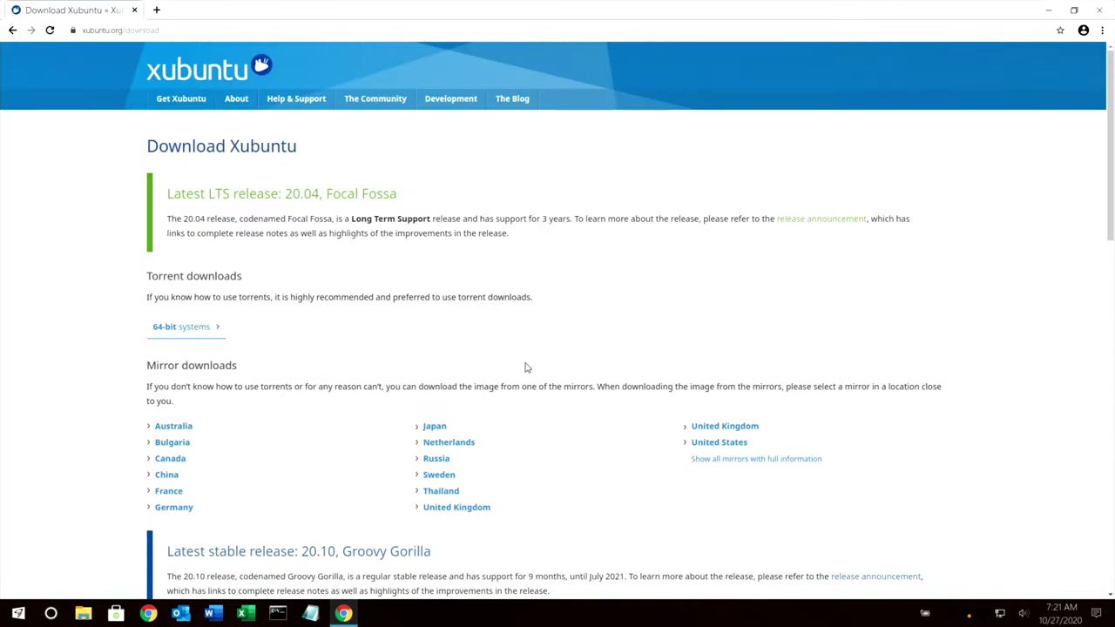
{"action": "left_click", "coordinate": [1049, 10]}
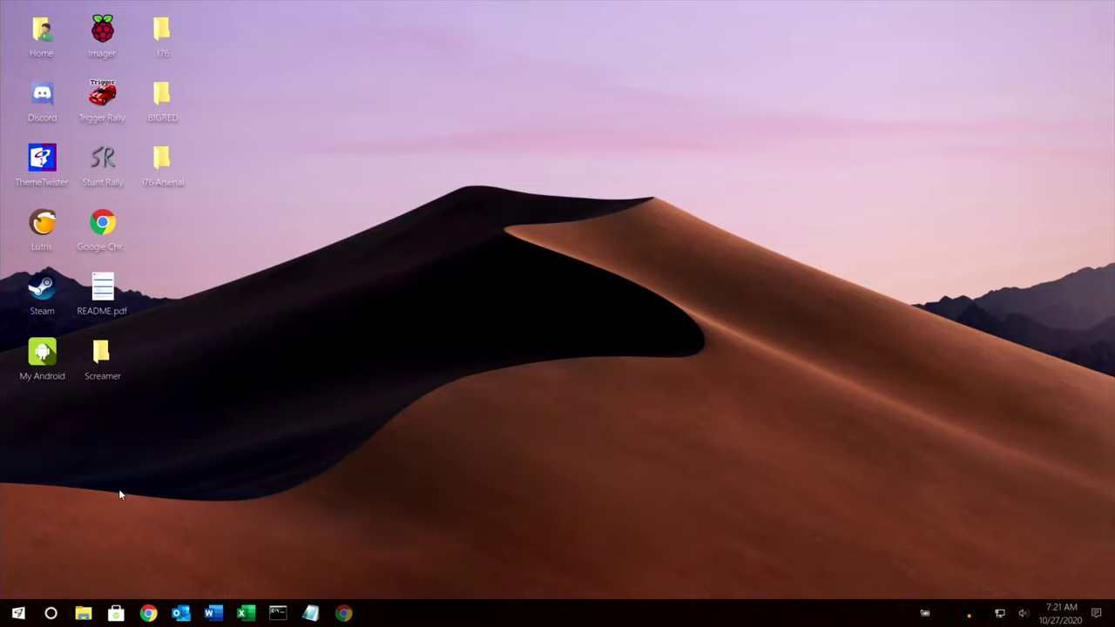
{"action": "key", "text": "super"}
{"action": "type", "text": "us"}
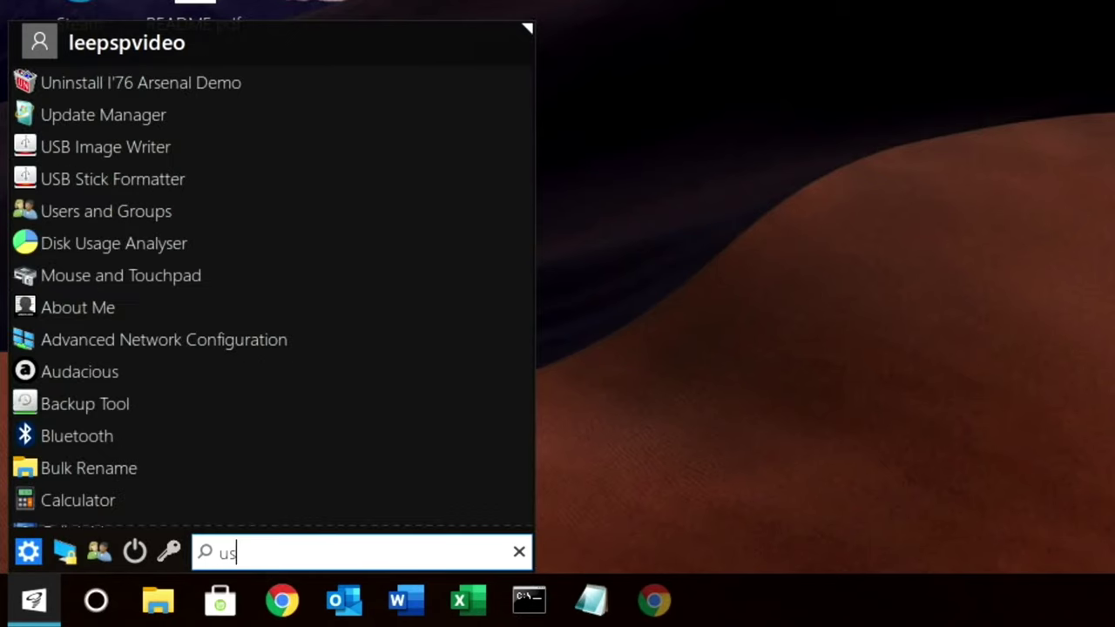
{"action": "type", "text": "b"}
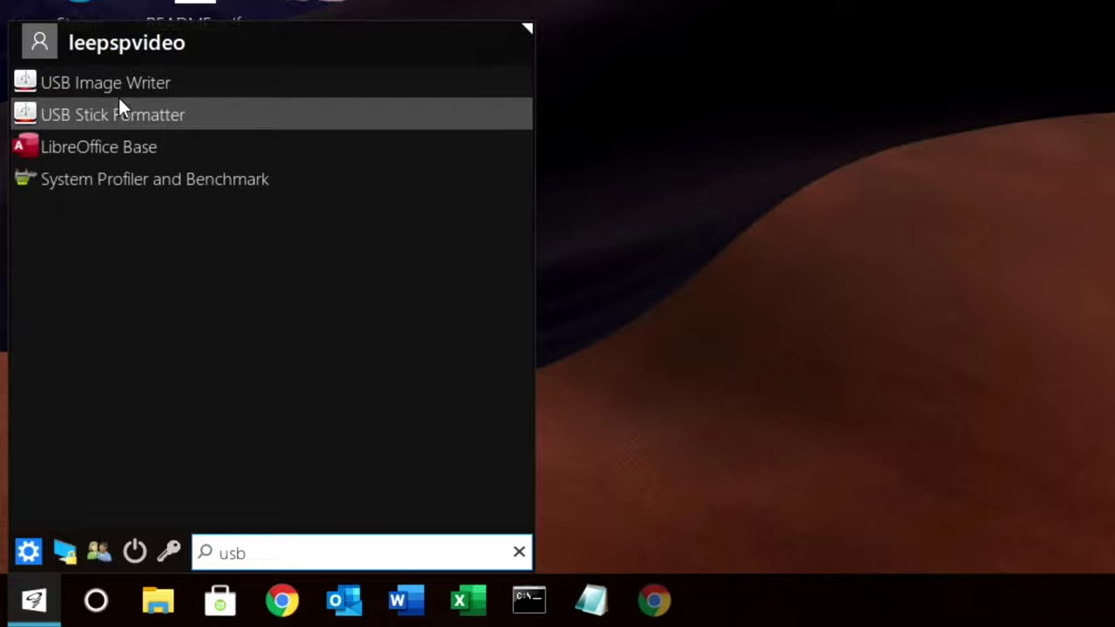
{"action": "left_click", "coordinate": [121, 83]}
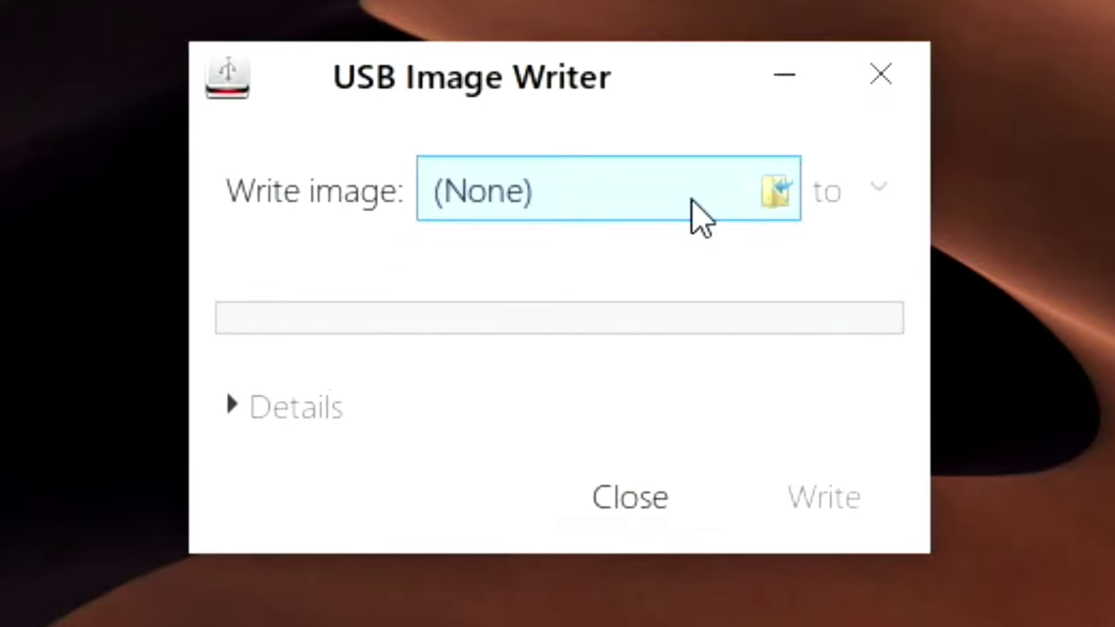
- Select xubuntu-20.10-desktop-amd64.iso from Downloads and target the KINGSTON 120GB drive
{"action": "left_click", "coordinate": [660, 213]}
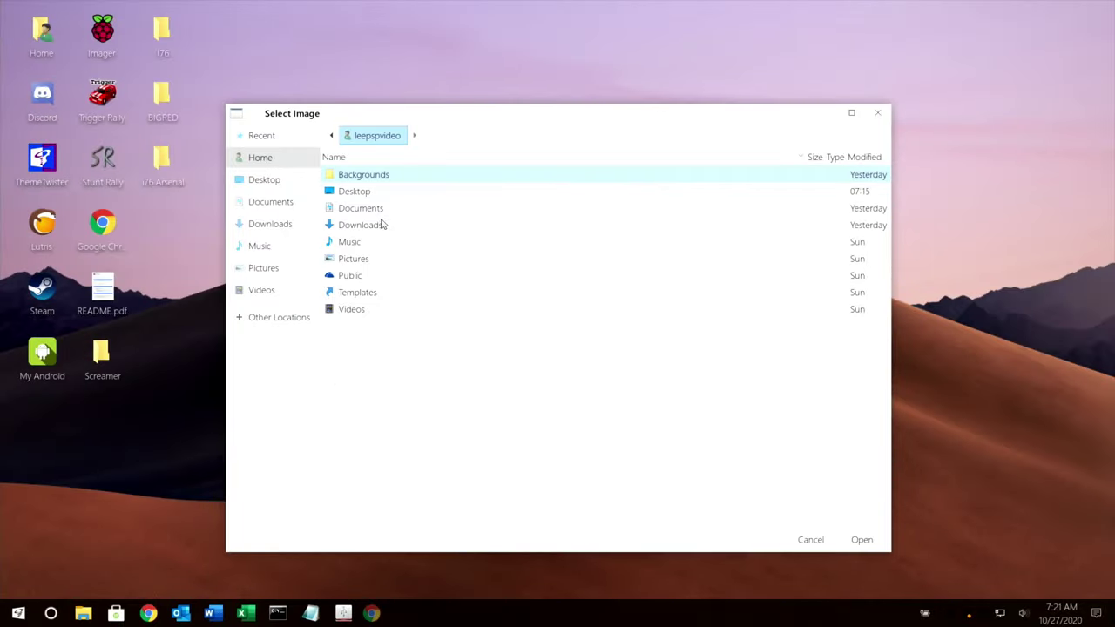
{"action": "double_click", "coordinate": [380, 224]}
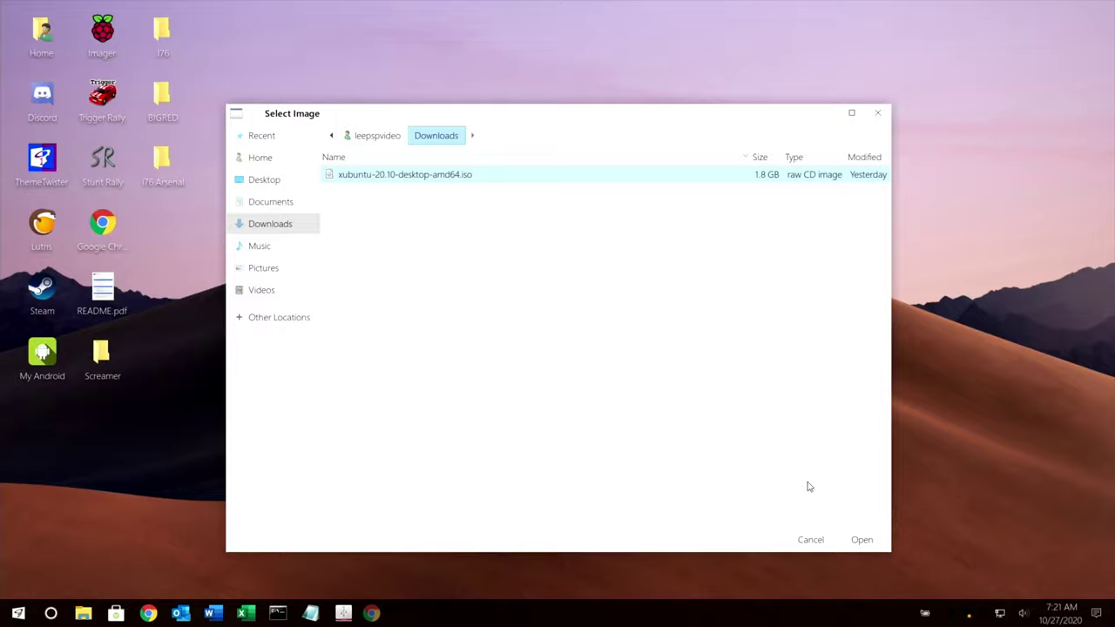
{"action": "left_click", "coordinate": [860, 540]}
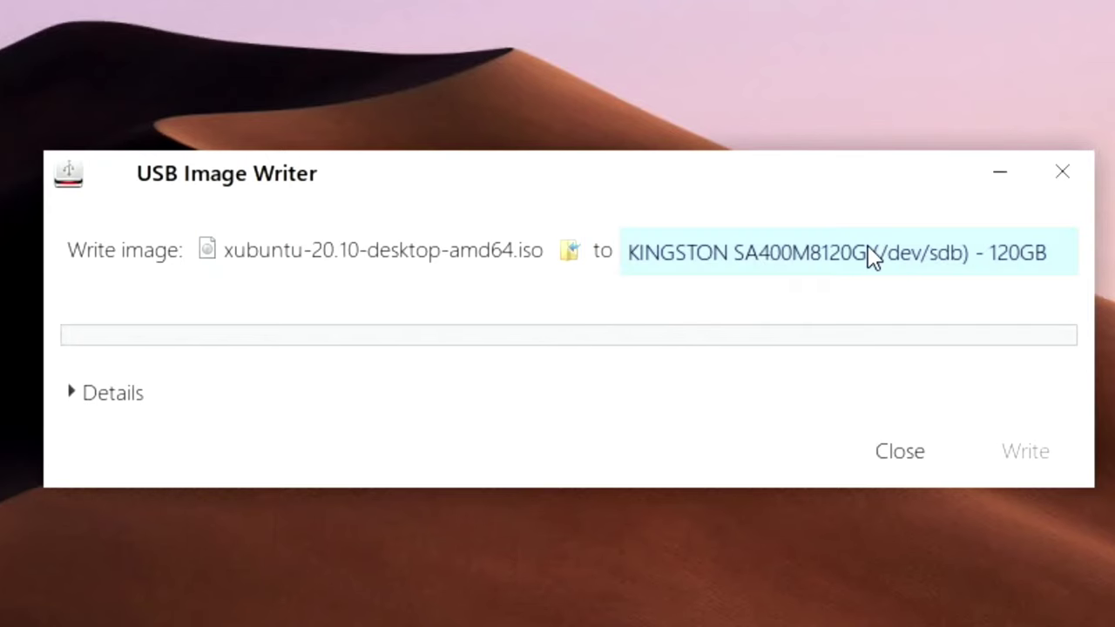
{"action": "left_click", "coordinate": [867, 248]}
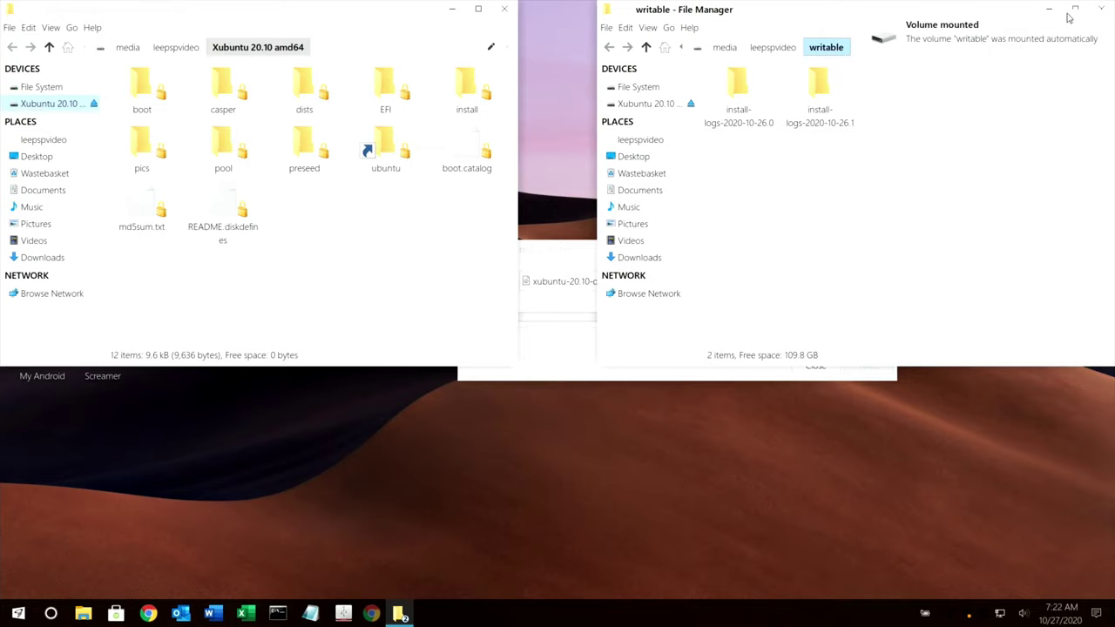
- Close the open windows, reboot from the stick, and boot the Xubuntu GRUB entry
{"action": "left_click", "coordinate": [1099, 9]}
{"action": "left_click", "coordinate": [504, 8]}
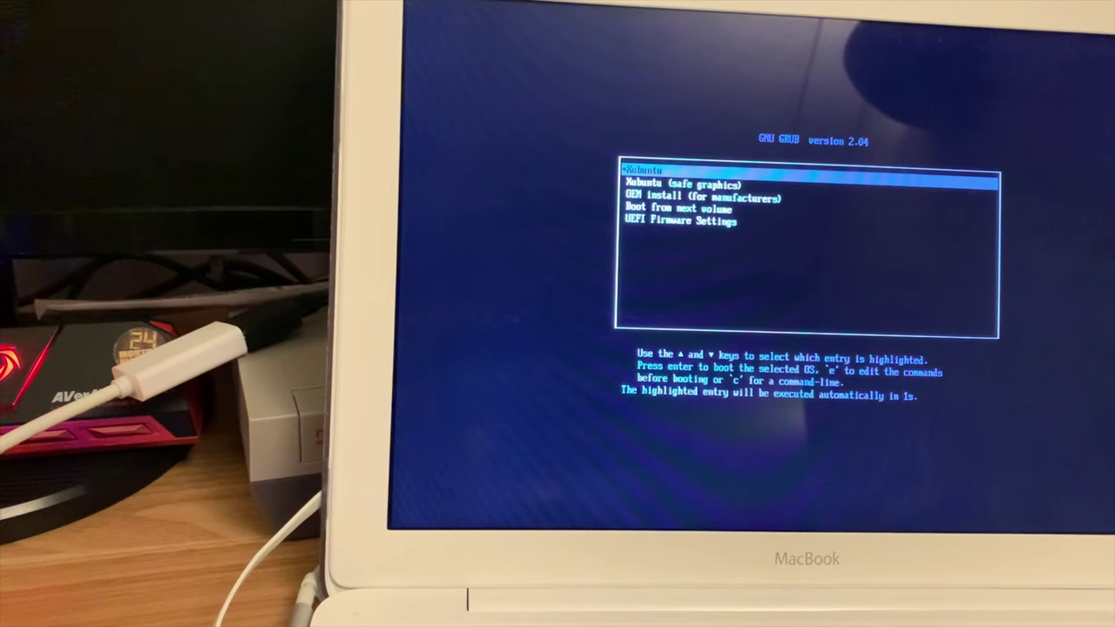
{"action": "key", "text": "Return"}
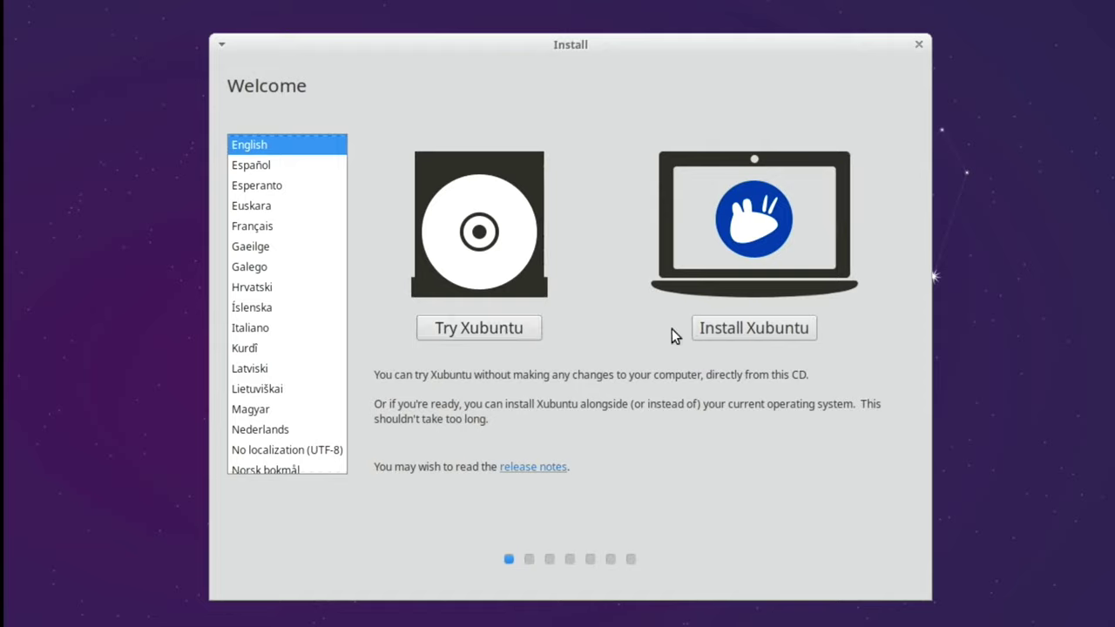
- Begin Install Xubuntu with the English (UK) - English (UK, intl., Macintosh) keyboard layout
{"action": "left_click", "coordinate": [722, 329]}
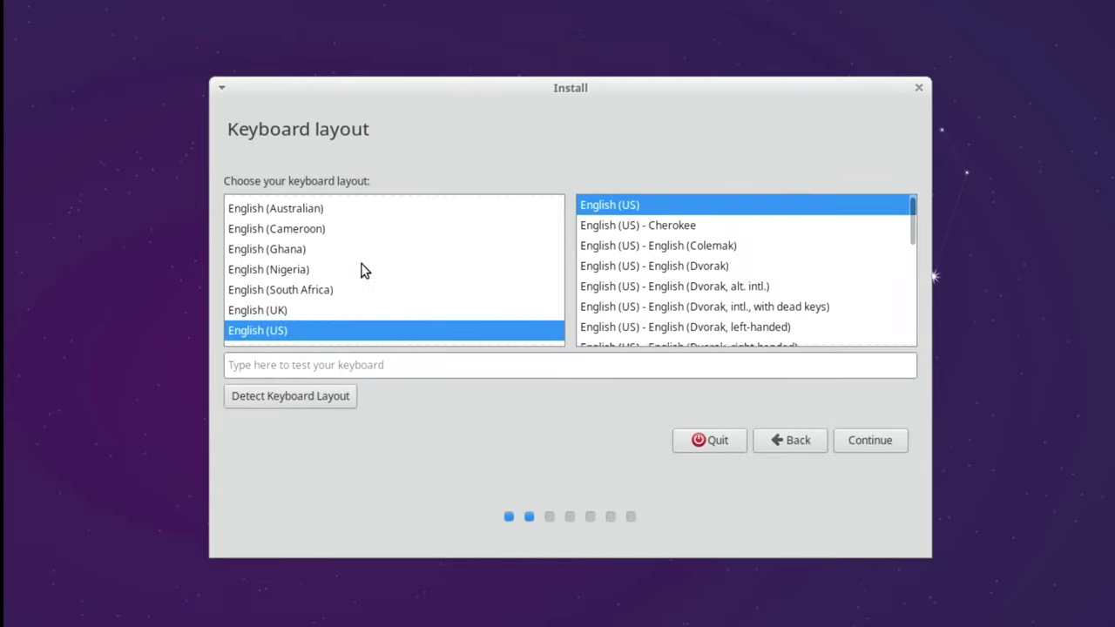
{"action": "left_click", "coordinate": [287, 301]}
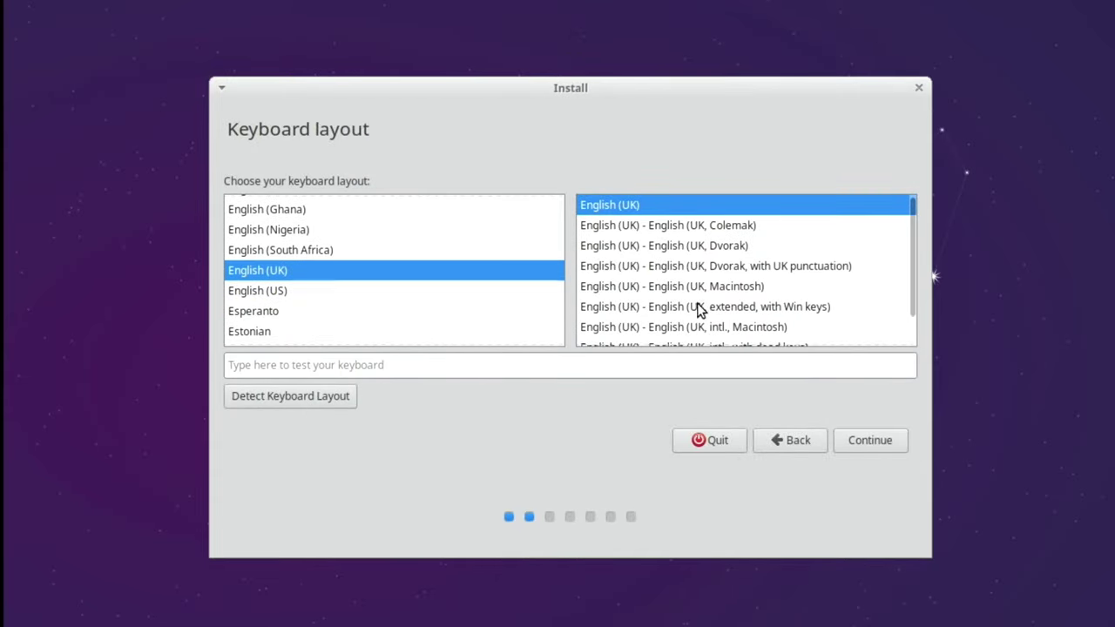
{"action": "left_click", "coordinate": [698, 327]}
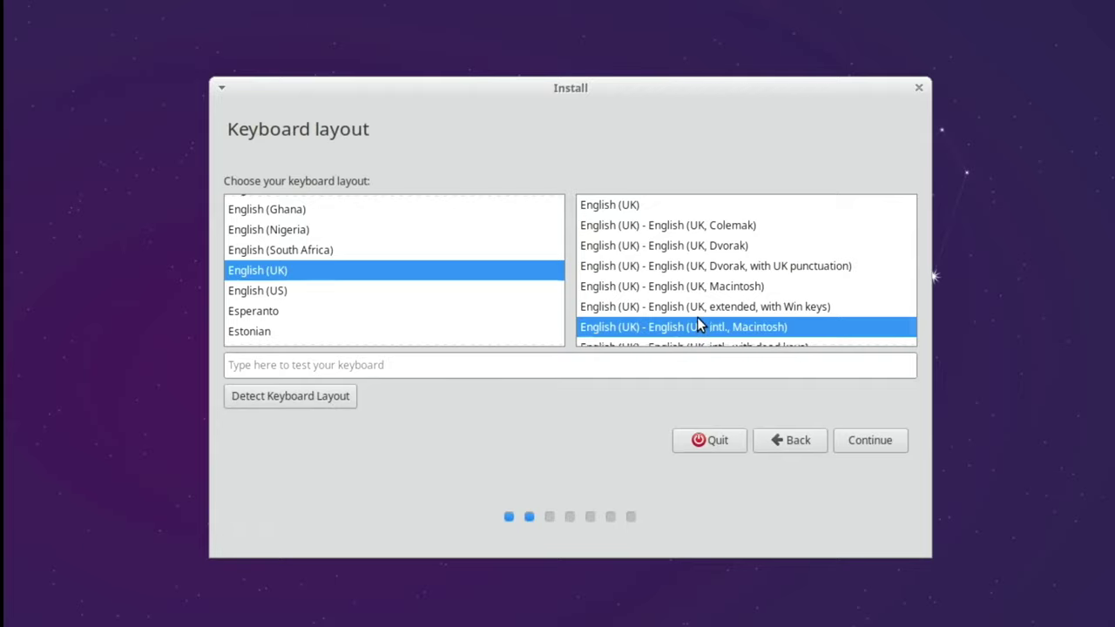
{"action": "left_click", "coordinate": [874, 436]}
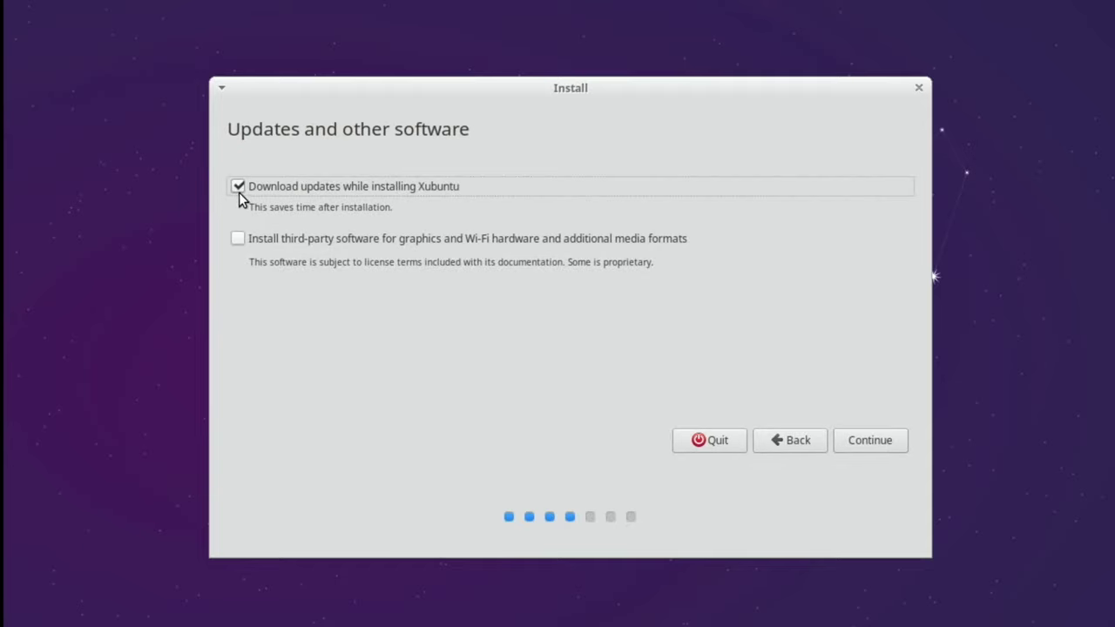
- Pass the updates step, choose alongside Linux Mint, split 178.4/61.1 GB, and confirm disk changes
{"action": "left_click", "coordinate": [869, 441]}
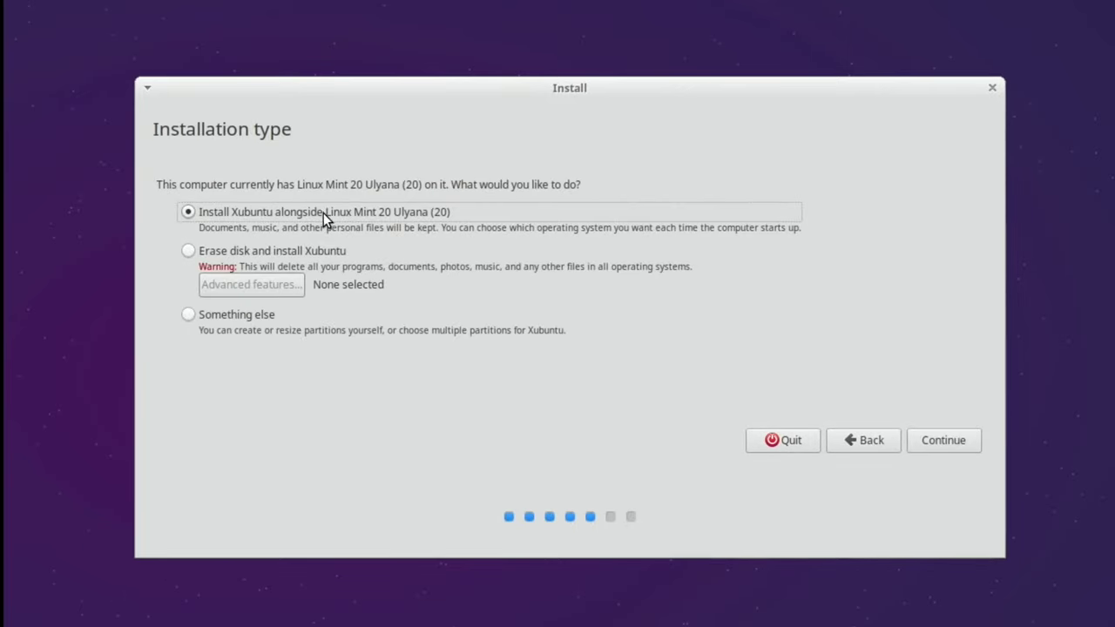
{"action": "left_click", "coordinate": [951, 437]}
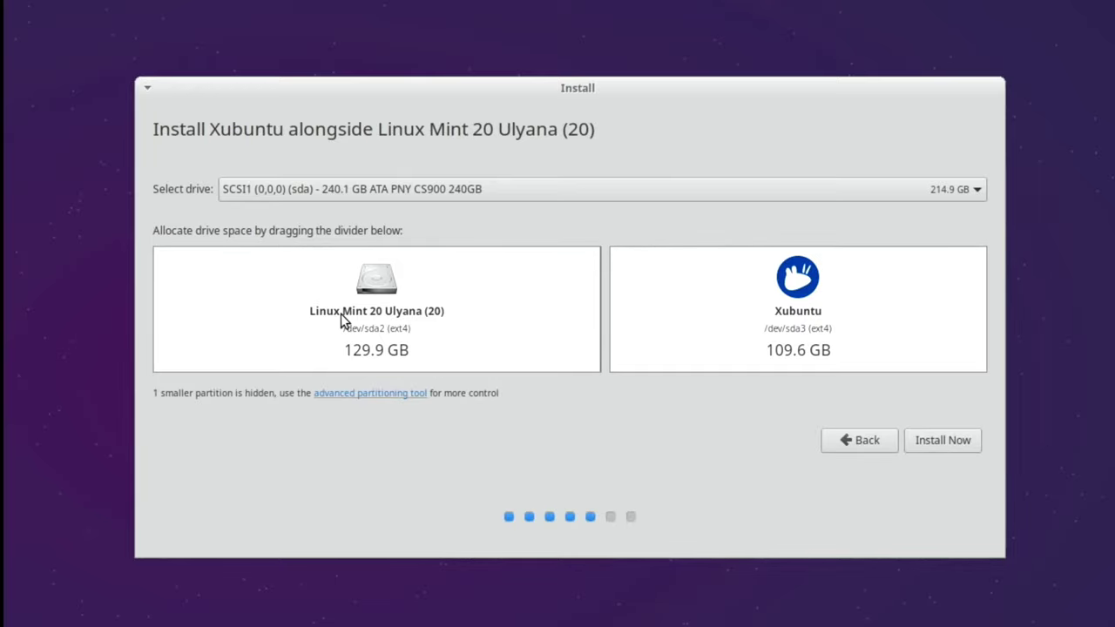
{"action": "left_click_drag", "start_coordinate": [606, 328], "coordinate": [369, 327]}
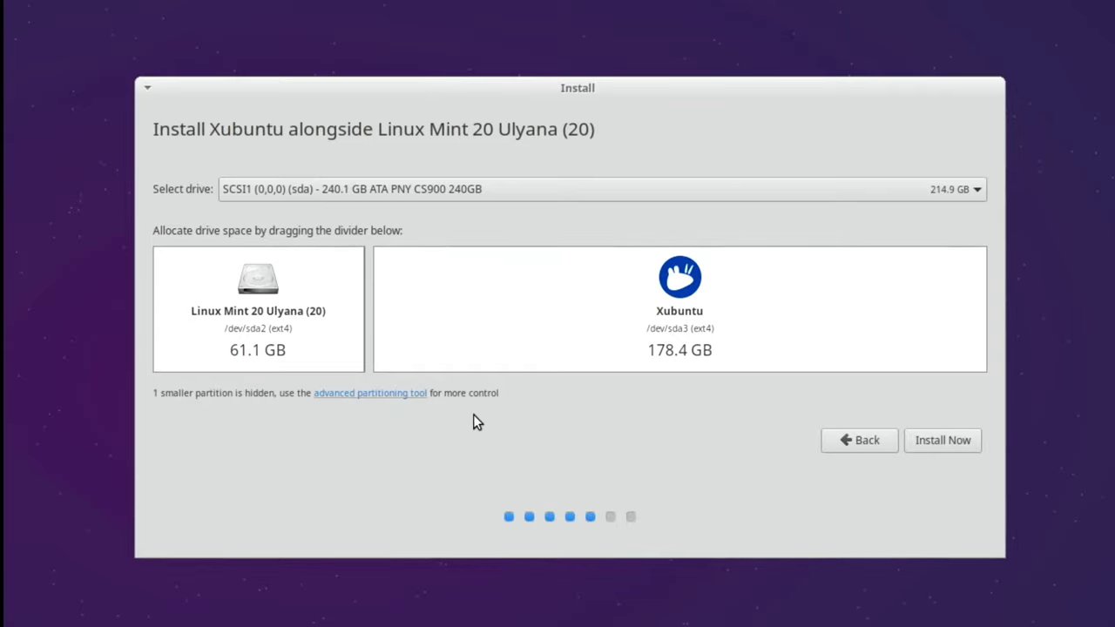
{"action": "left_click", "coordinate": [947, 442]}
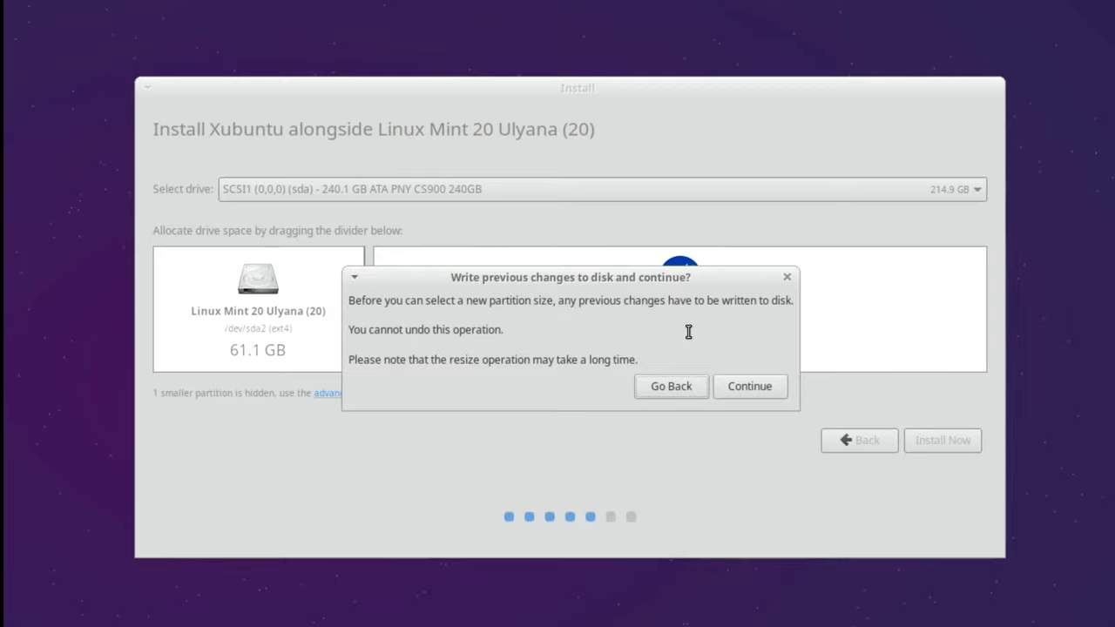
{"action": "left_click", "coordinate": [748, 386]}
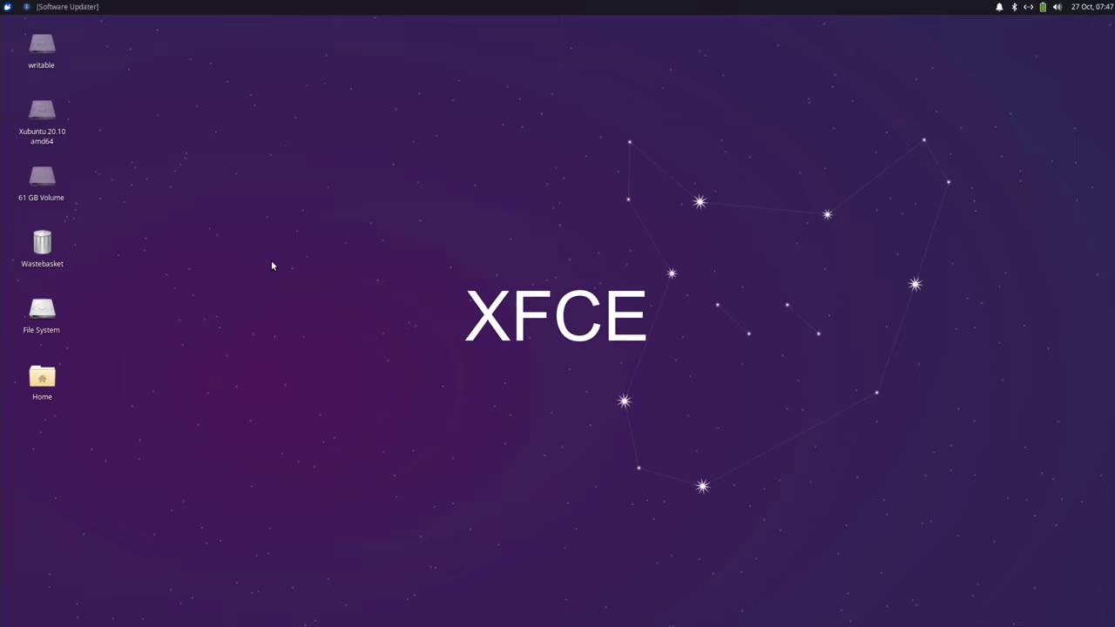
- Turn the screen brightness and speaker volume down slightly
{"action": "key", "text": "XF86MonBrightnessUp"}
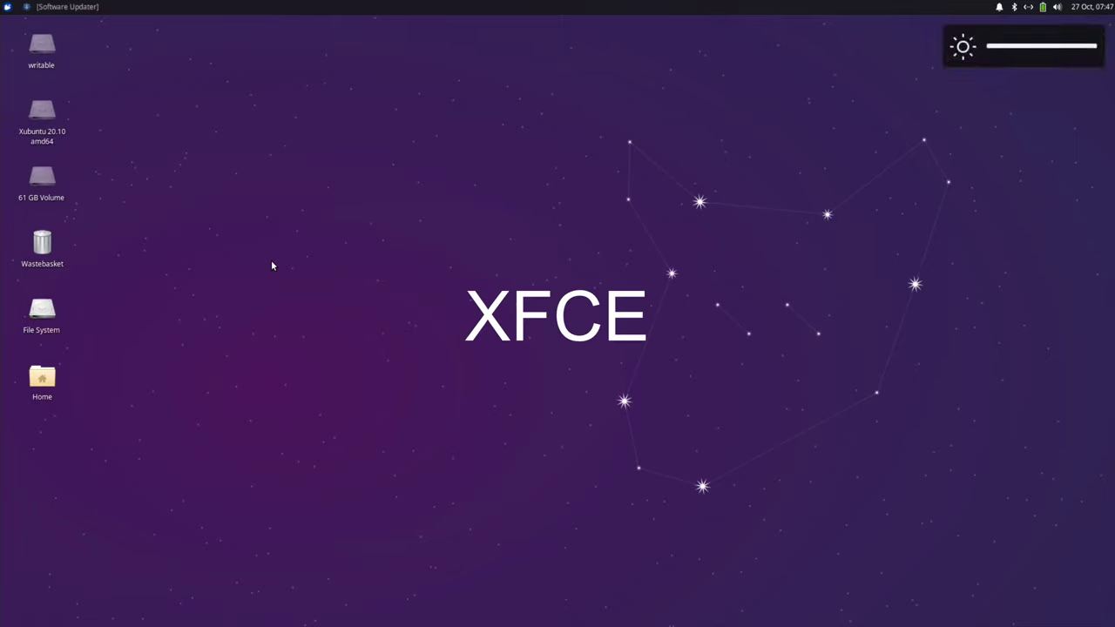
{"action": "key", "text": "XF86MonBrightnessDown"}
{"action": "key", "text": "XF86AudioRaiseVolume"}
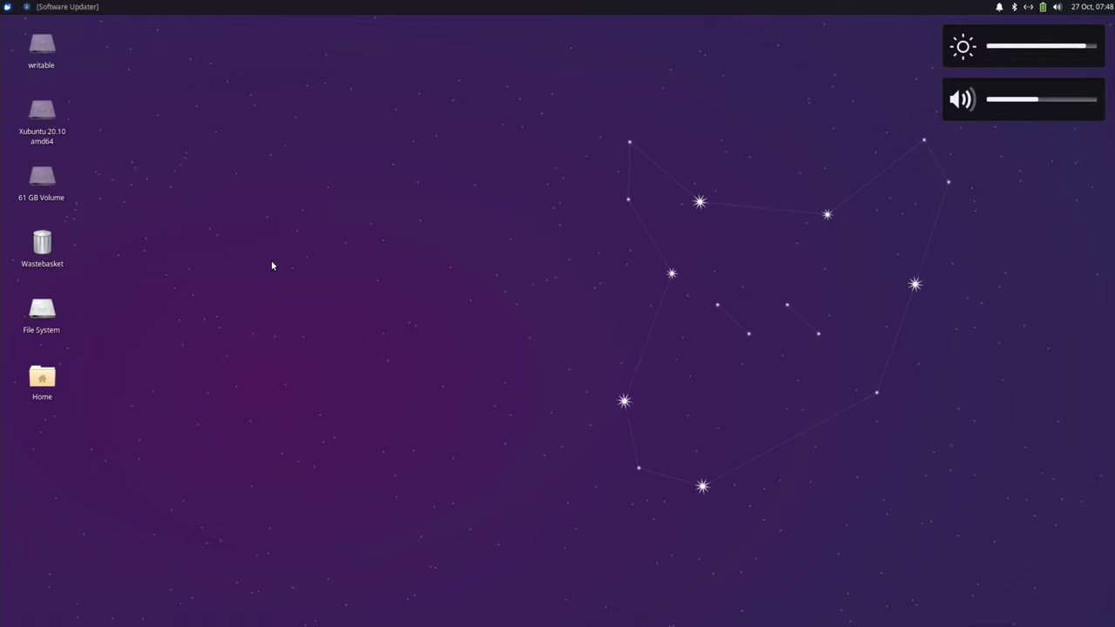
{"action": "key", "text": "XF86AudioLowerVolume"}
{"action": "key", "text": "XF86AudioLowerVolume"}
- Dismiss the desktop context menu and bring up the Whisker applications menu
{"action": "right_click", "coordinate": [340, 269]}
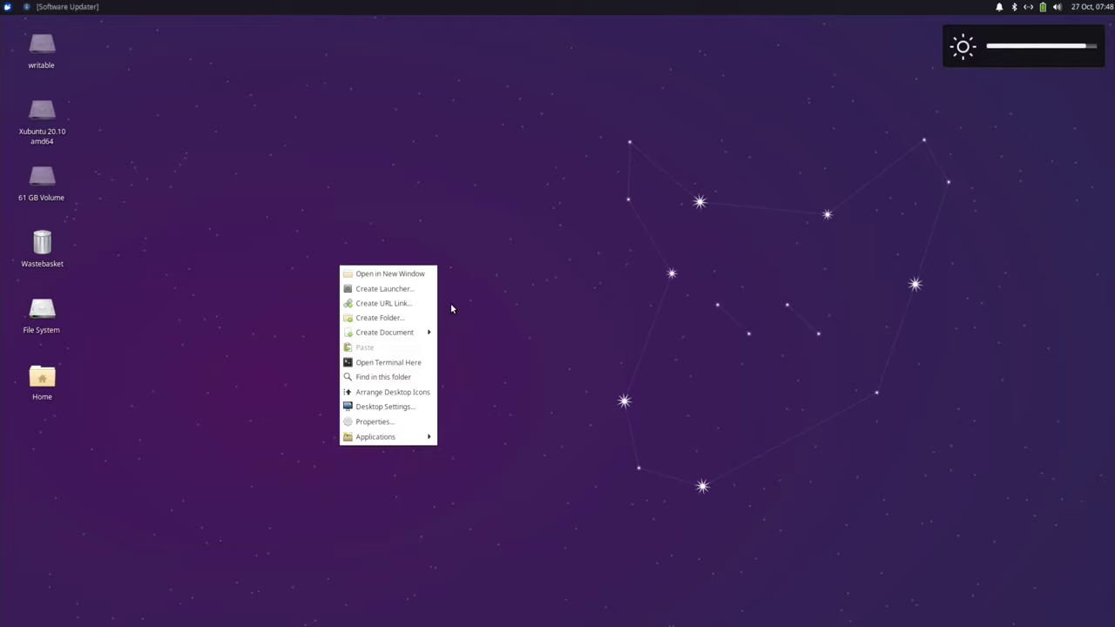
{"action": "left_click", "coordinate": [485, 333]}
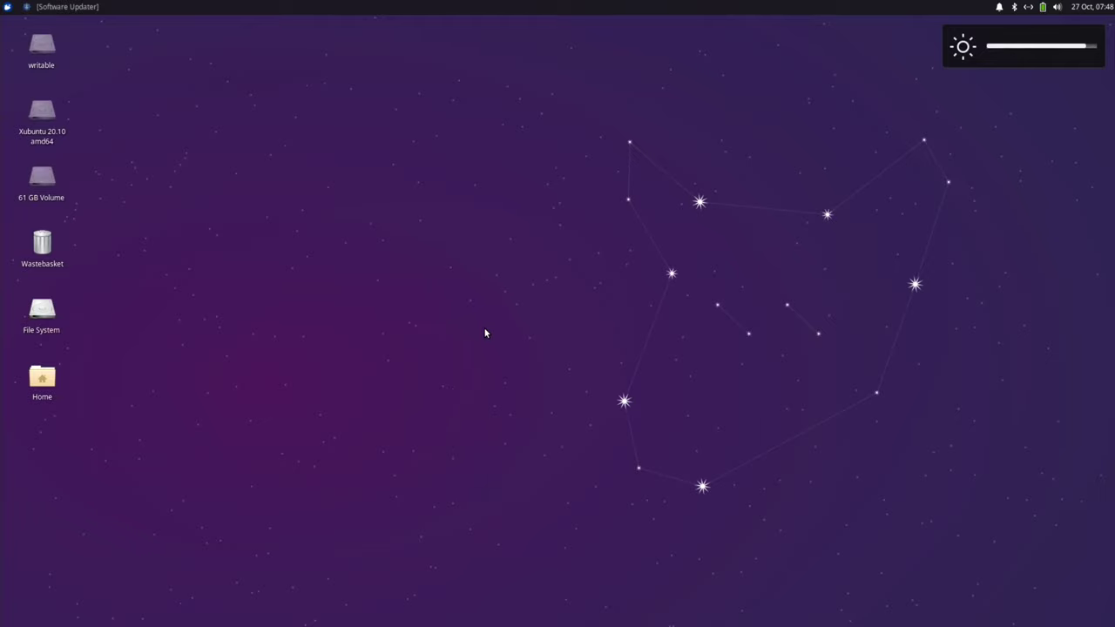
{"action": "right_click", "coordinate": [485, 332]}
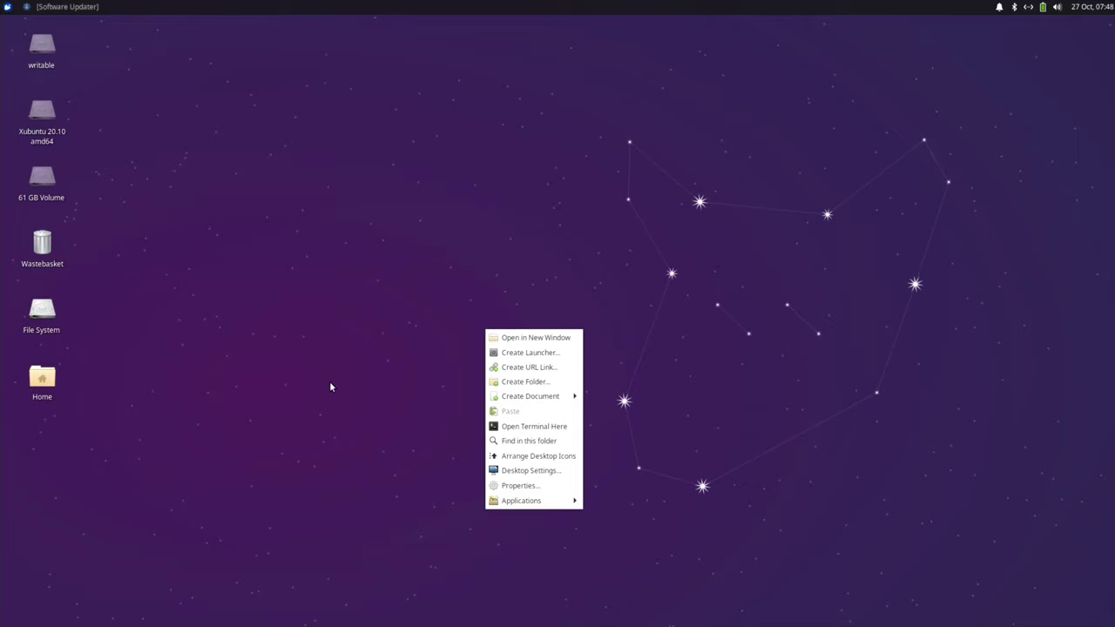
{"action": "left_click", "coordinate": [9, 8]}
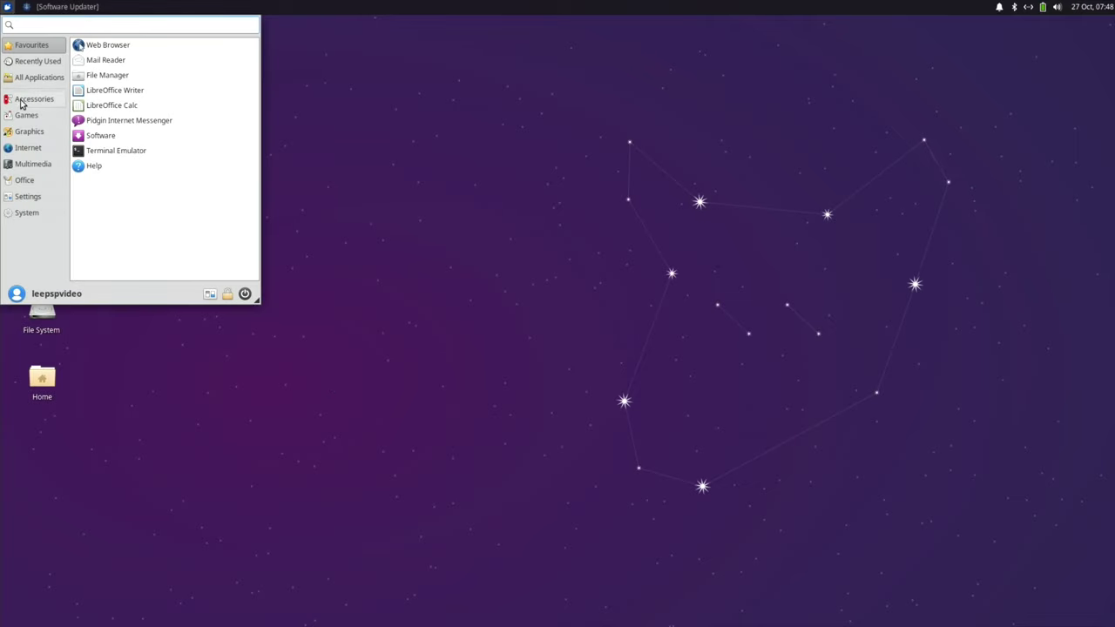
- Launch Firefox from Internet and search 'twister os' to reach the Twister OS site
{"action": "left_click", "coordinate": [32, 149]}
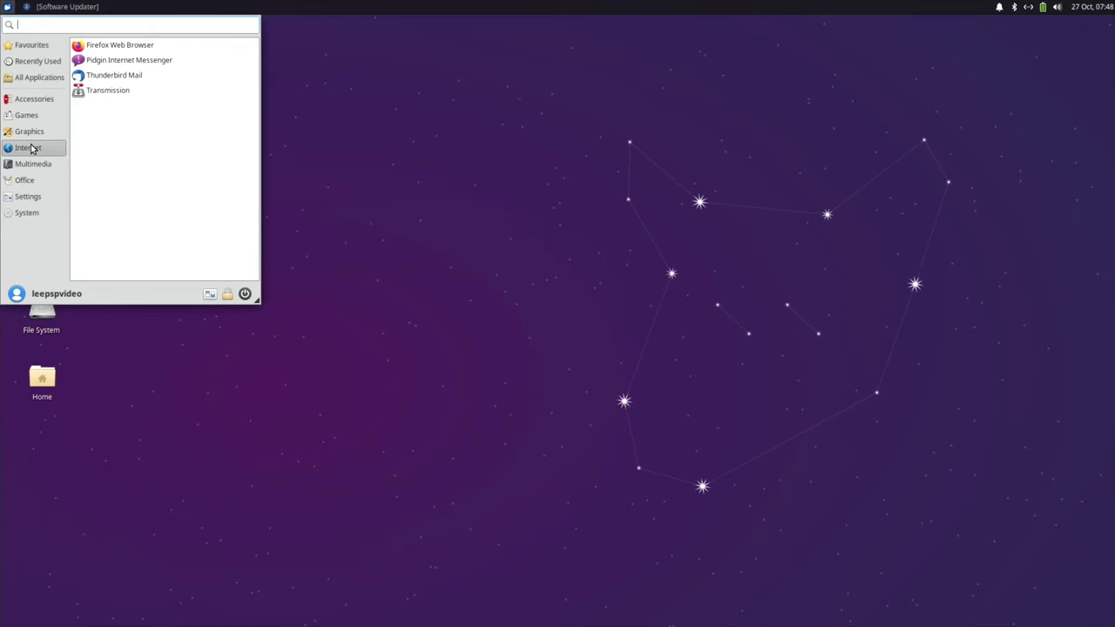
{"action": "left_click", "coordinate": [113, 45]}
{"action": "left_click", "coordinate": [449, 70]}
{"action": "type", "text": "twi"}
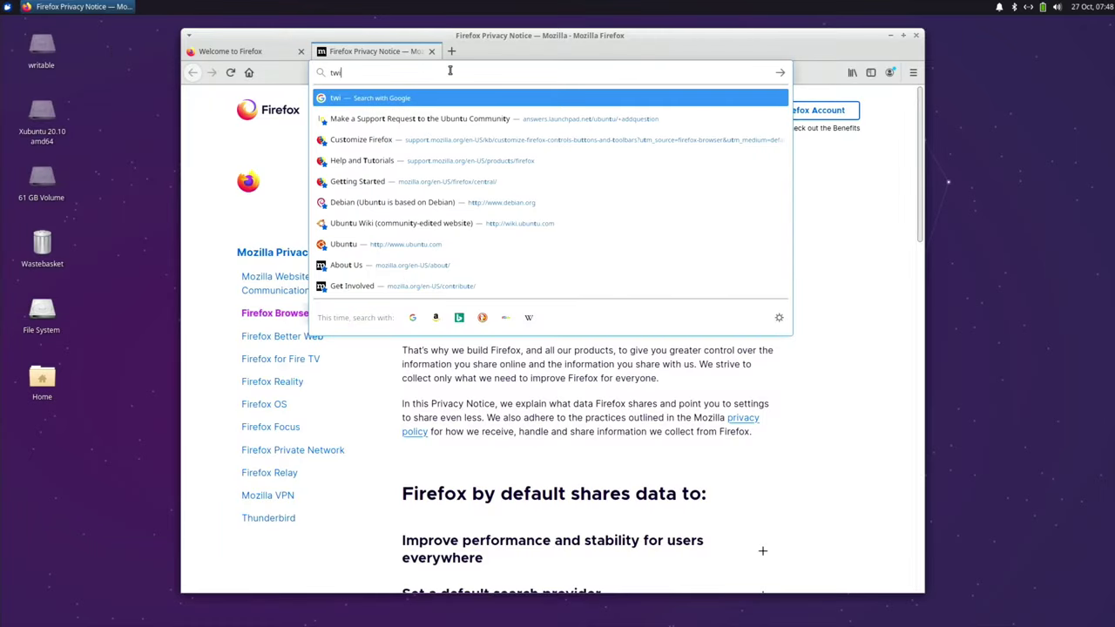
{"action": "type", "text": "ster os"}
{"action": "key", "text": "Return"}
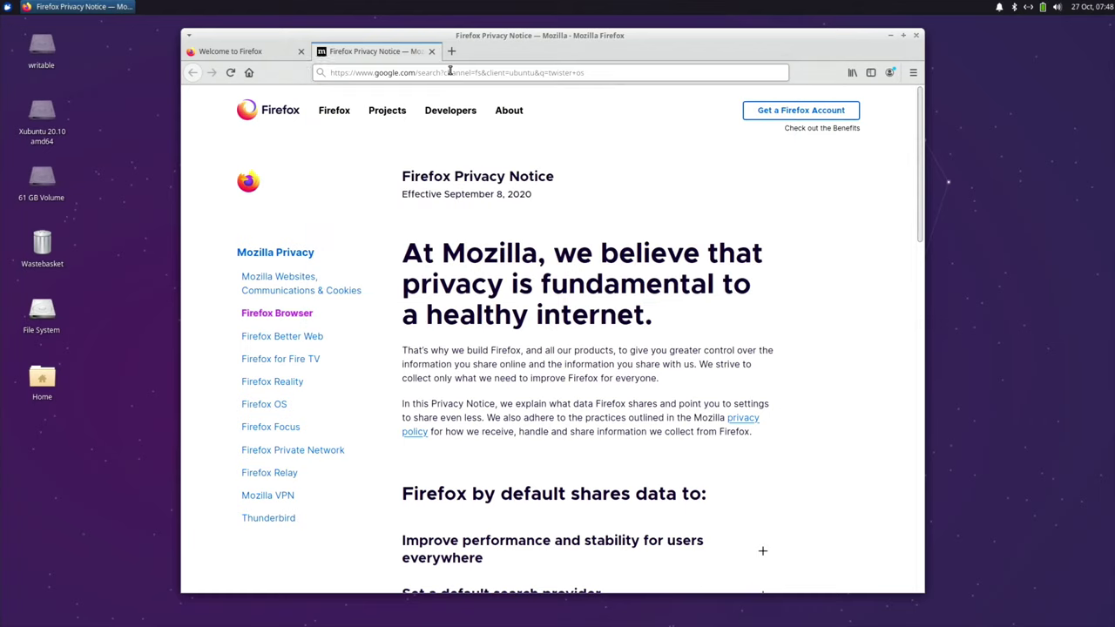
{"action": "left_click", "coordinate": [322, 298]}
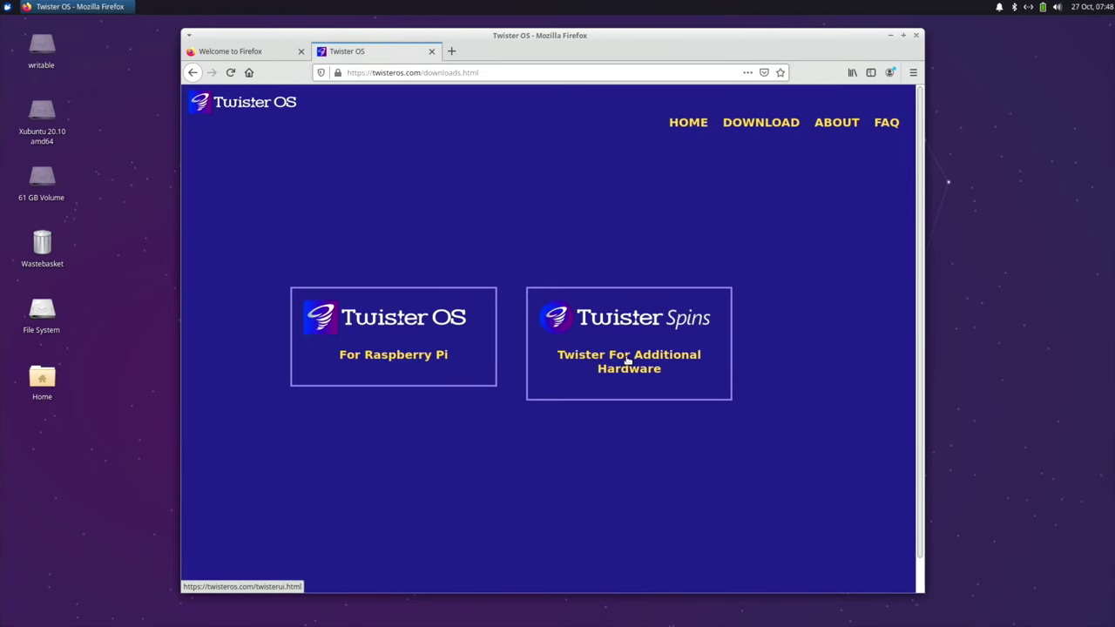
- Download the Twister UI installer and 1.0.2 patch from Twister Spins, then check Downloads
{"action": "left_click", "coordinate": [629, 362]}
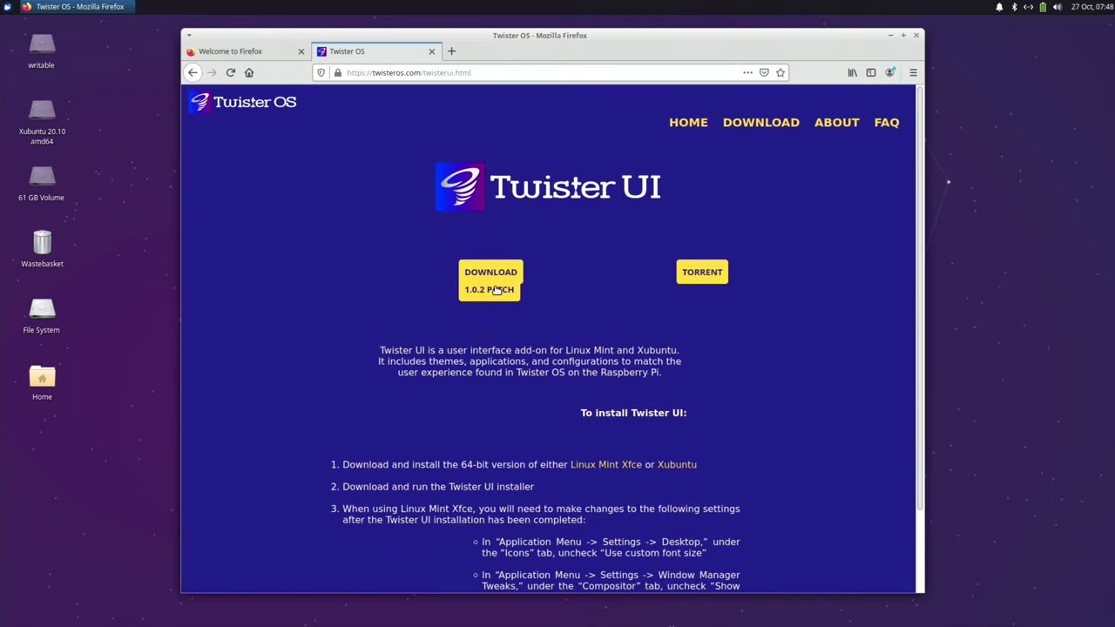
{"action": "left_click", "coordinate": [495, 290]}
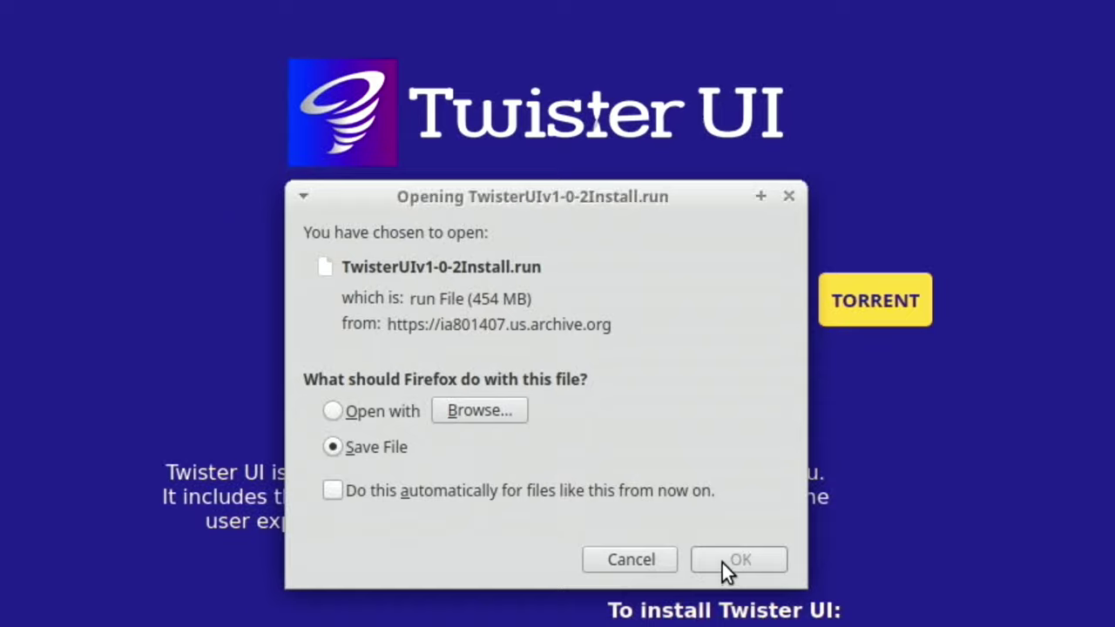
{"action": "left_click", "coordinate": [722, 563]}
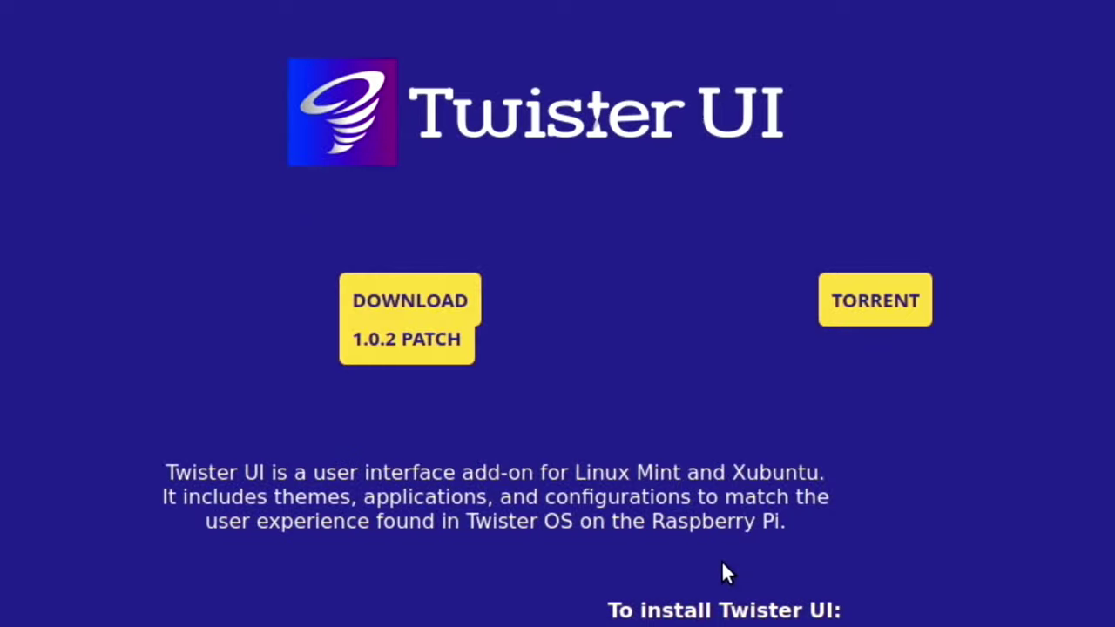
{"action": "left_click", "coordinate": [849, 152]}
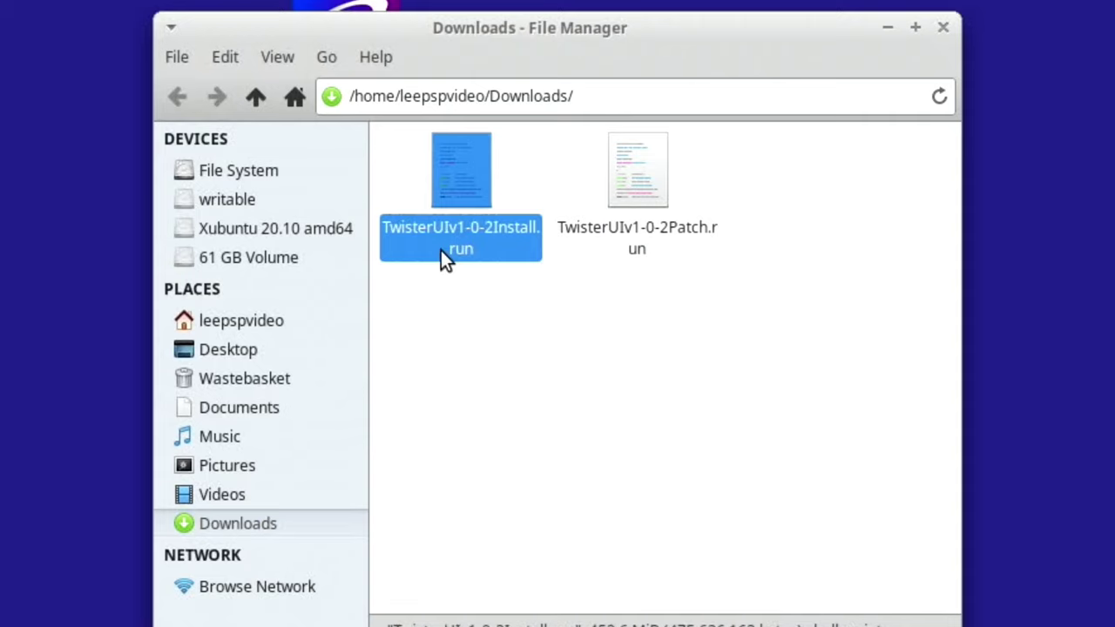
- Rename TwisterUIv1-0-2Install.run to twister.run in the Downloads folder
{"action": "right_click", "coordinate": [505, 288]}
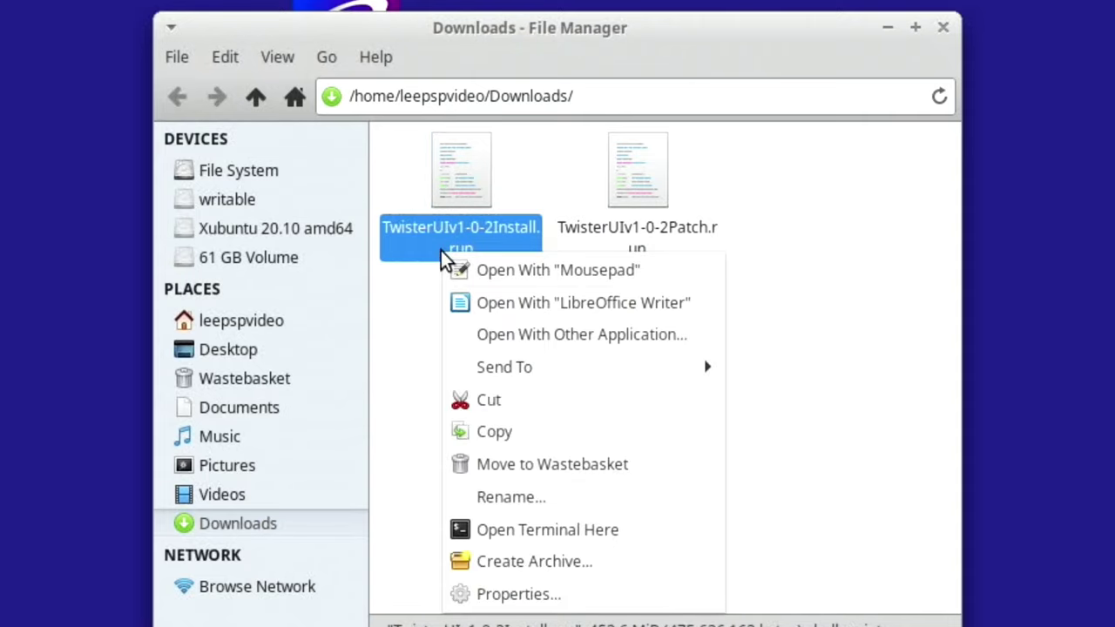
{"action": "left_click", "coordinate": [511, 494]}
{"action": "type", "text": "t"}
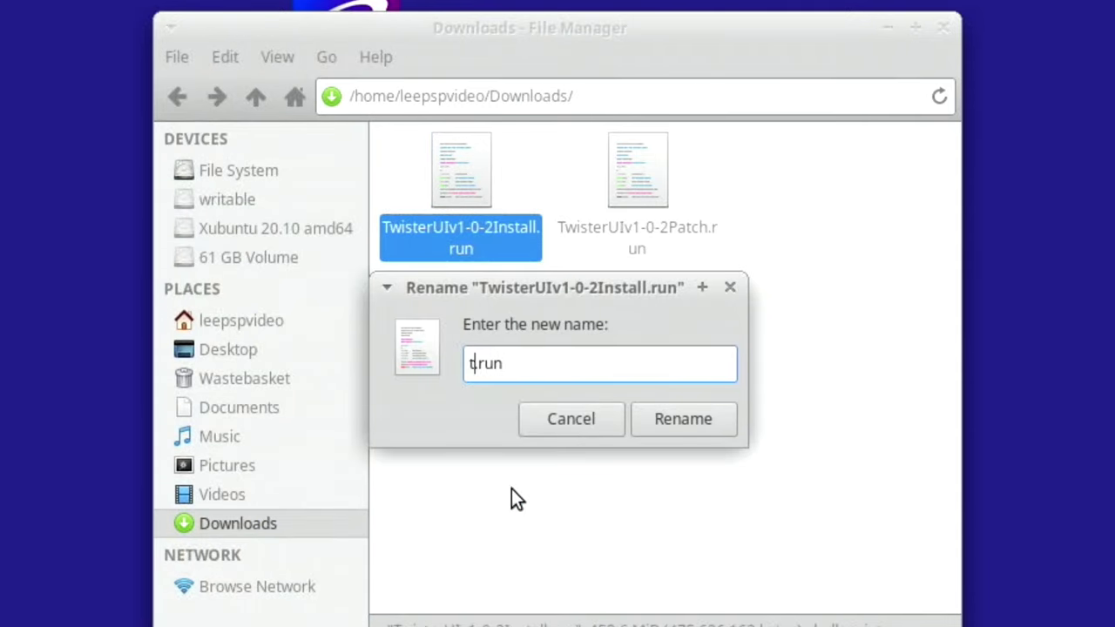
{"action": "type", "text": "wister"}
{"action": "key", "text": "Return"}
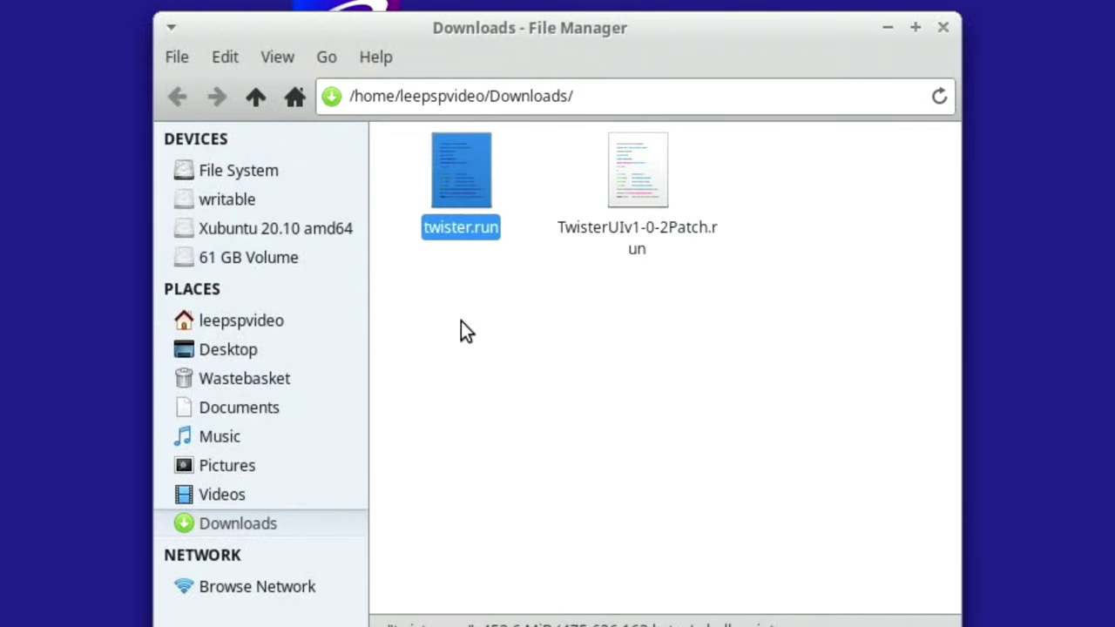
{"action": "left_click", "coordinate": [460, 320]}
{"action": "right_click", "coordinate": [460, 323]}
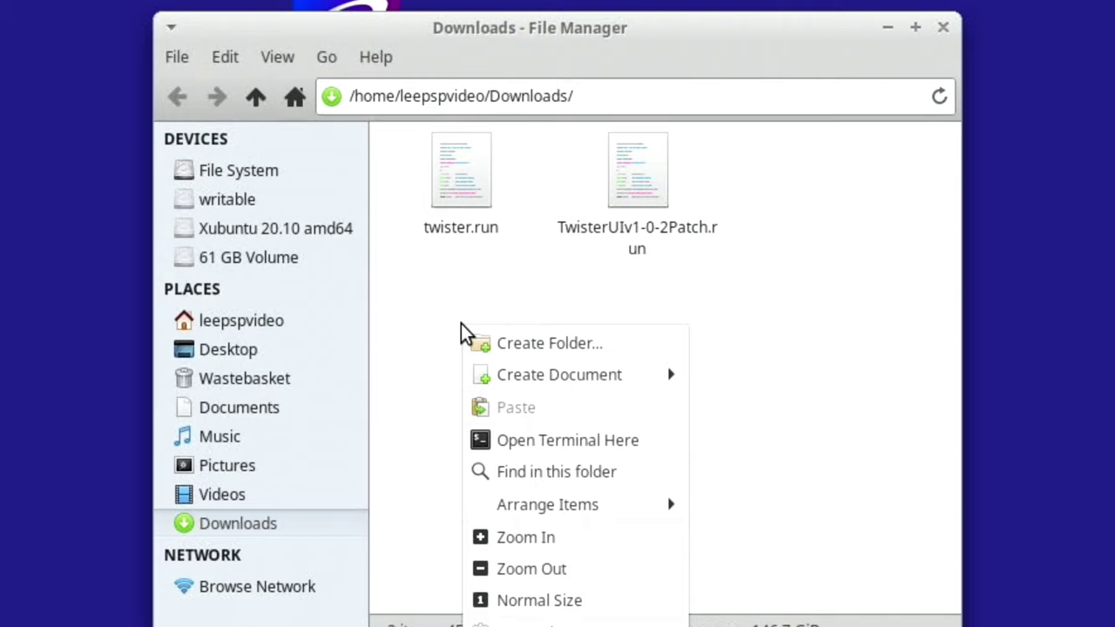
- Open a terminal in Downloads and make twister.run executable with 'chmod +x twister.run'
{"action": "left_click", "coordinate": [503, 443]}
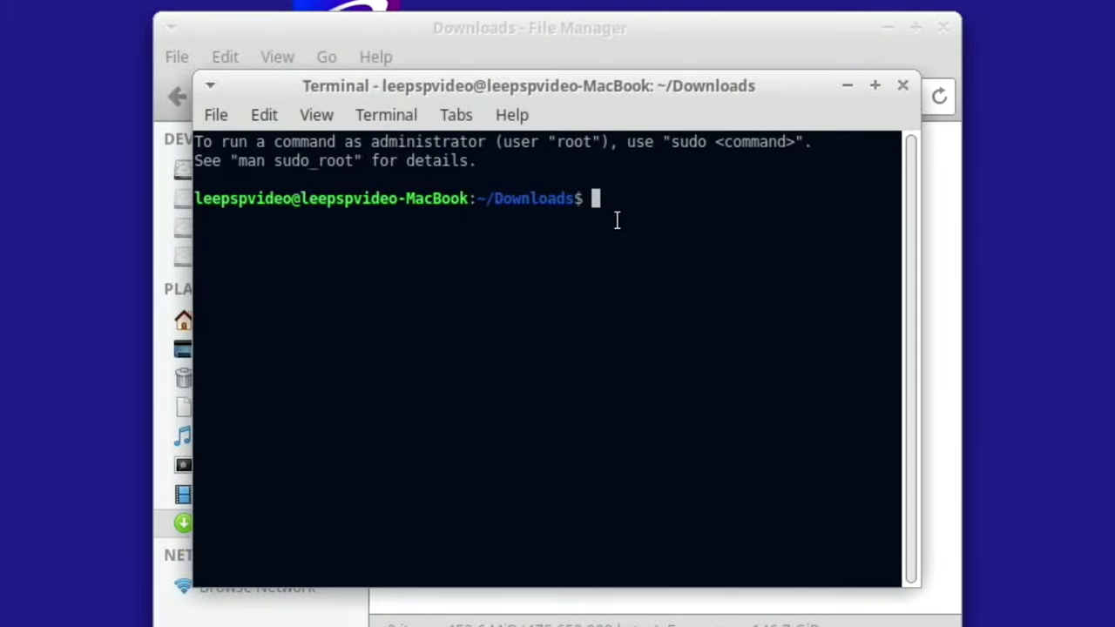
{"action": "type", "text": "chmod"}
{"action": "type", "text": " +x"}
{"action": "type", "text": " twi"}
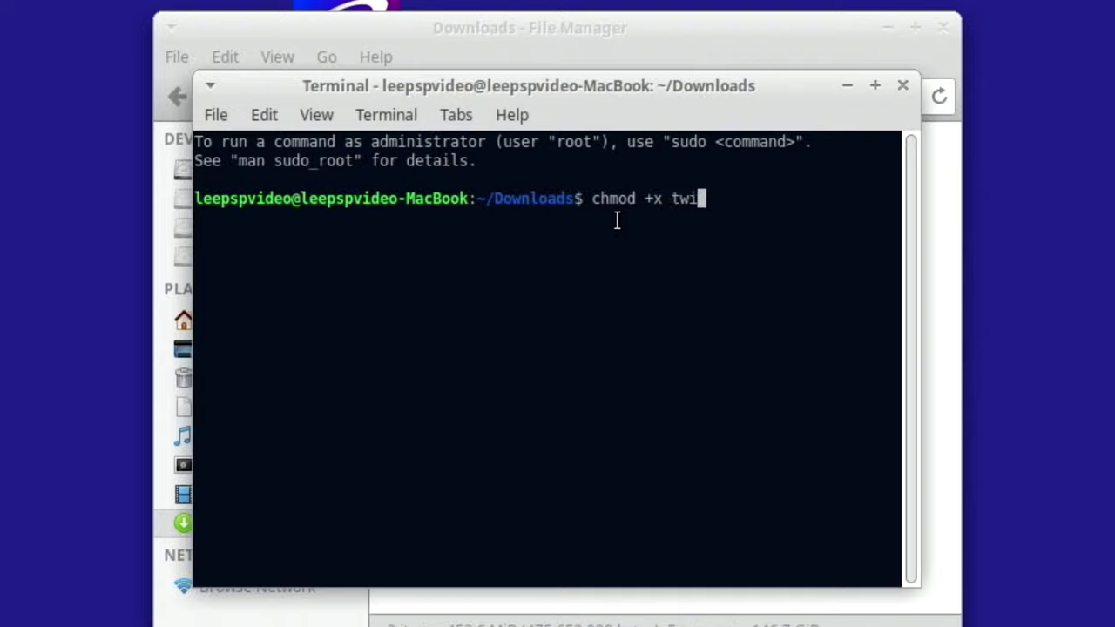
{"action": "type", "text": "ster."}
{"action": "type", "text": "run"}
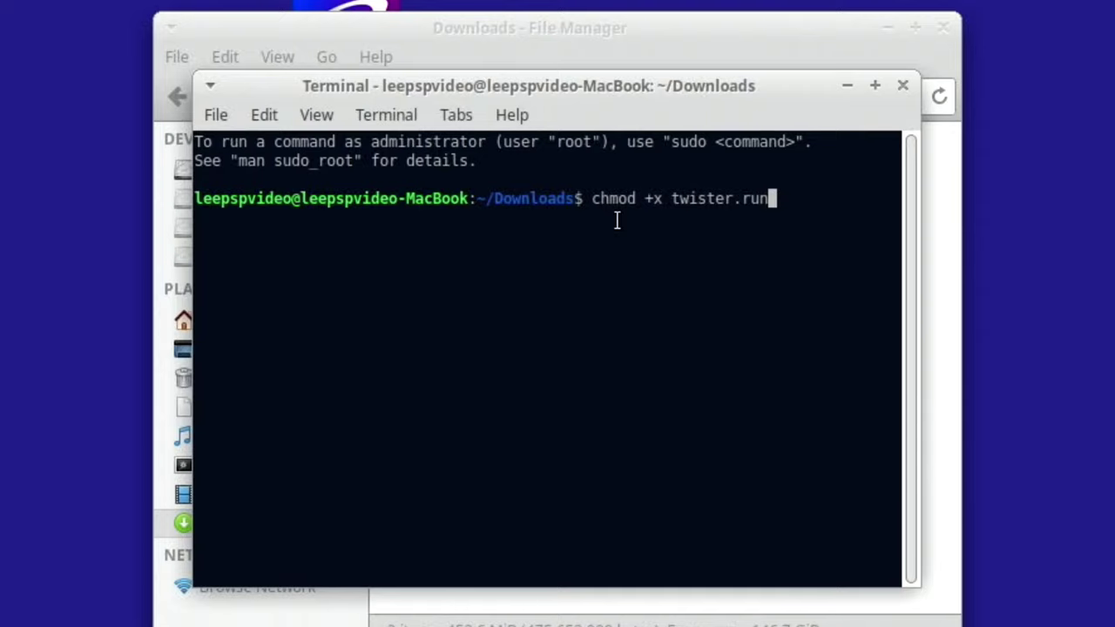
{"action": "key", "text": "Return"}
- Run './twister.run' and accept the installer's prompt to start installing Twister UI
{"action": "type", "text": "."}
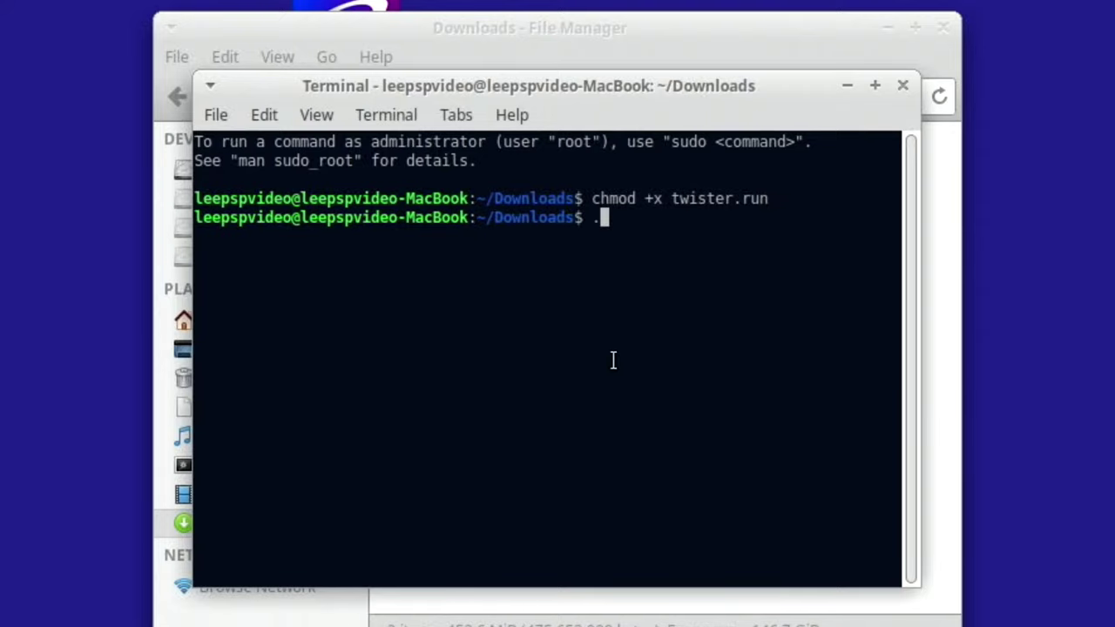
{"action": "type", "text": "/"}
{"action": "type", "text": "twister."}
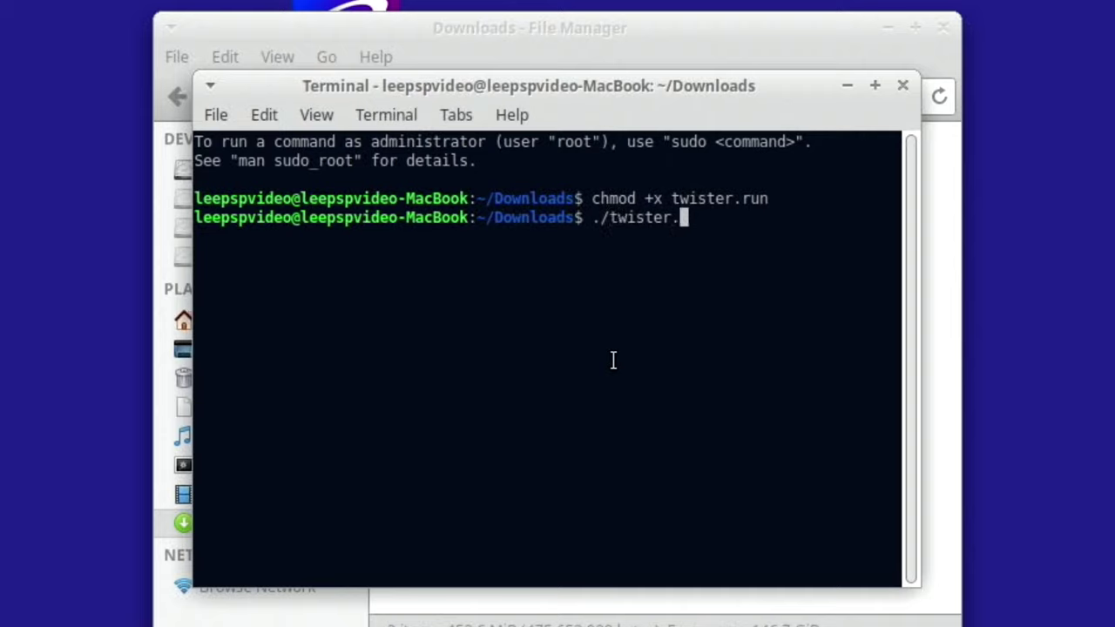
{"action": "type", "text": "run"}
{"action": "key", "text": "Return"}
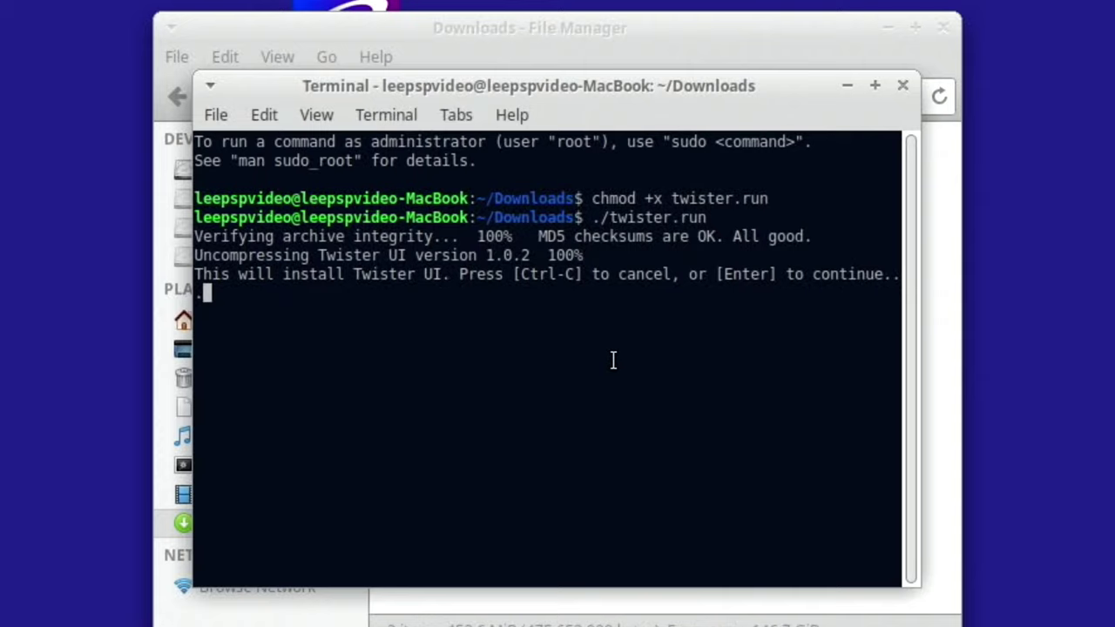
{"action": "key", "text": "Return"}
{"action": "key", "text": "Return"}
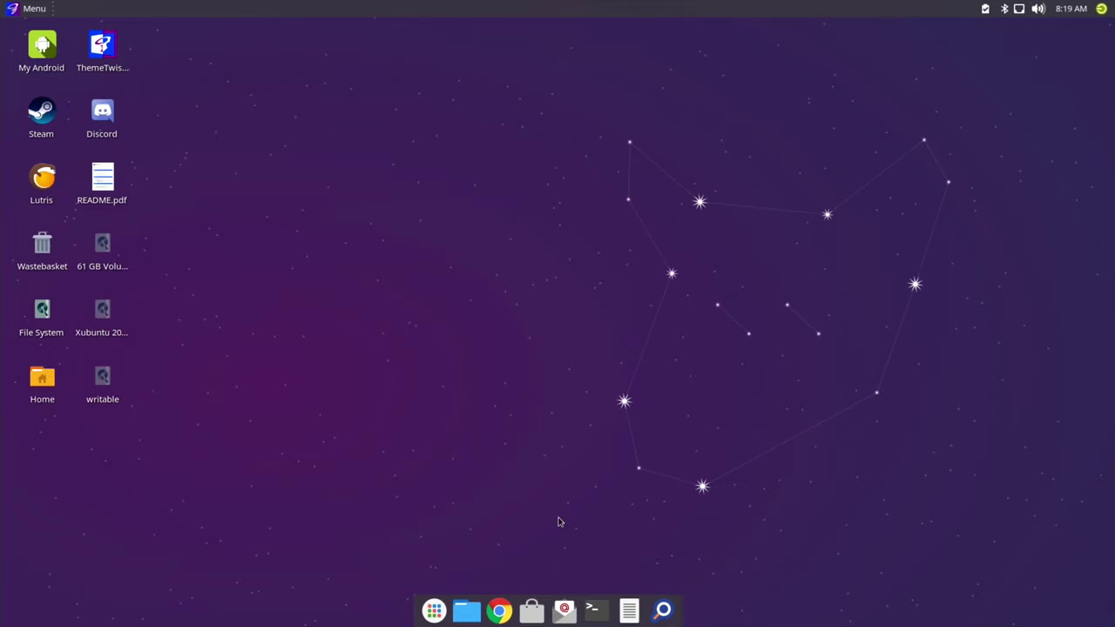
- Open the home folder from the dock's Files icon and browse Games in the Menu
{"action": "left_click", "coordinate": [482, 608]}
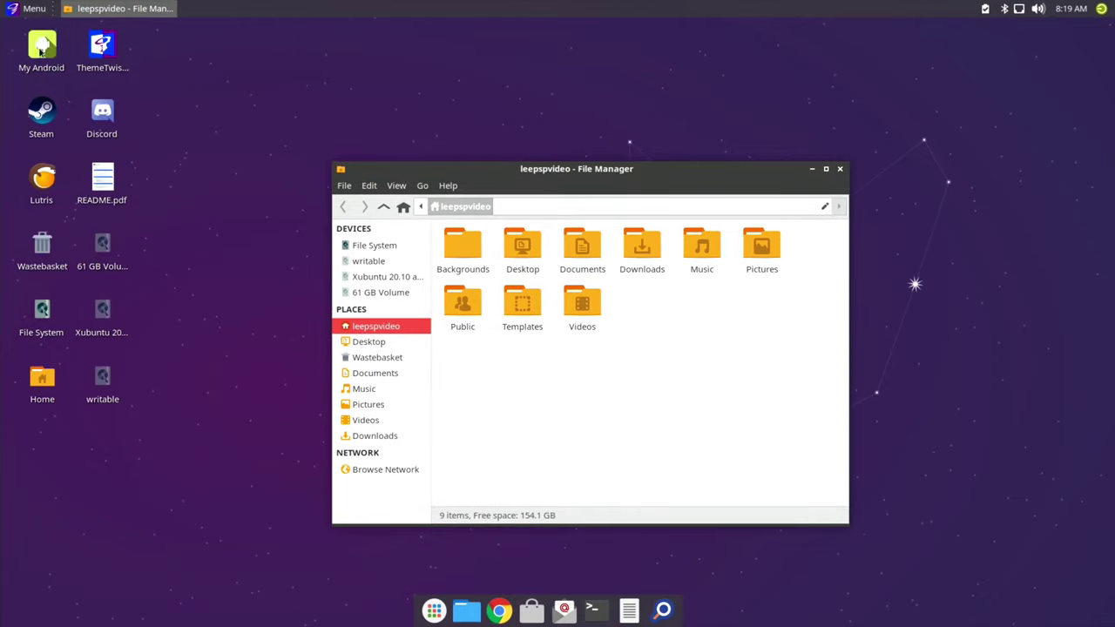
{"action": "left_click", "coordinate": [27, 11]}
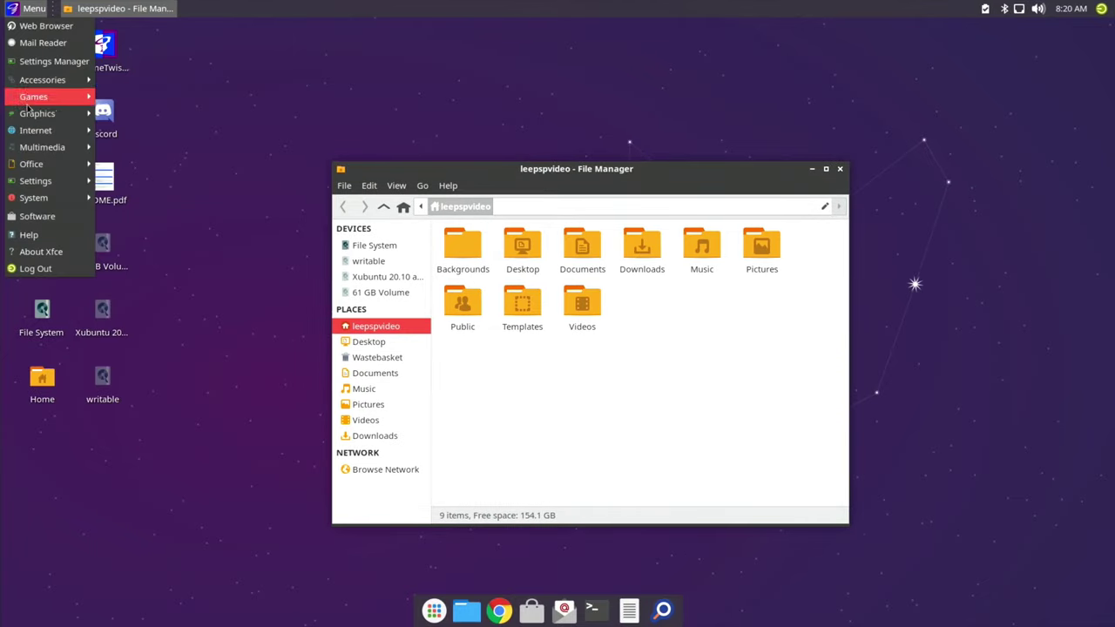